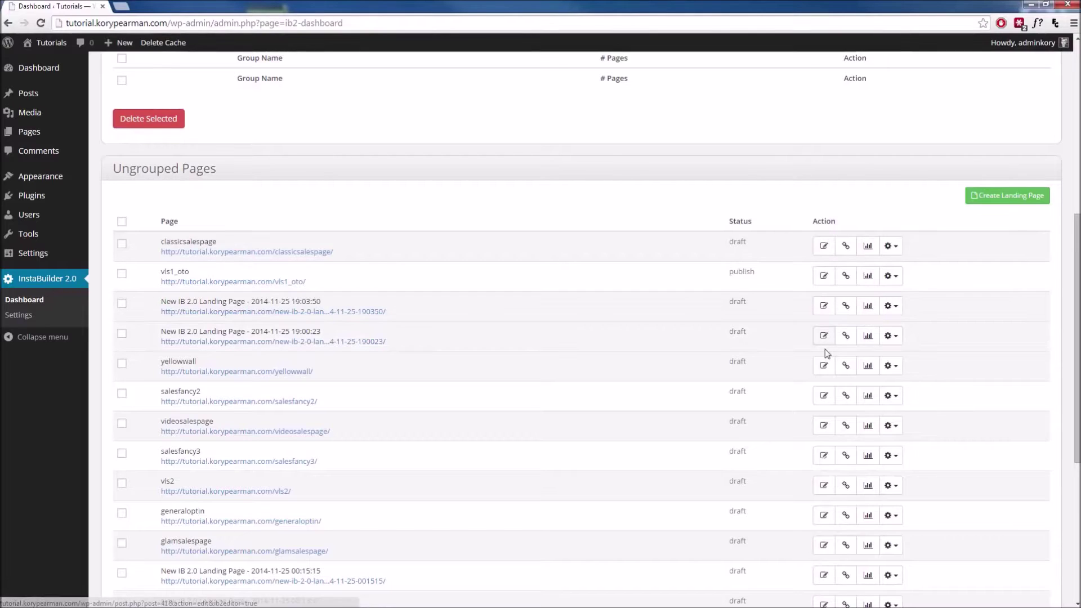
Step: Examine the additional page actions available for classicsalespage in the ungrouped pages list
left_click(898, 249)
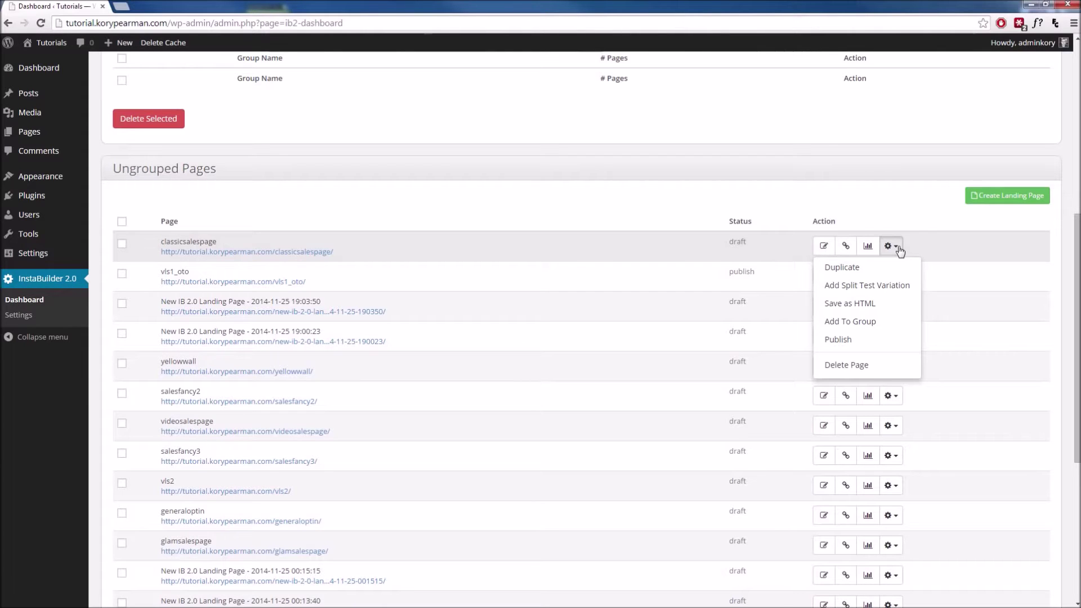
left_click(655, 224)
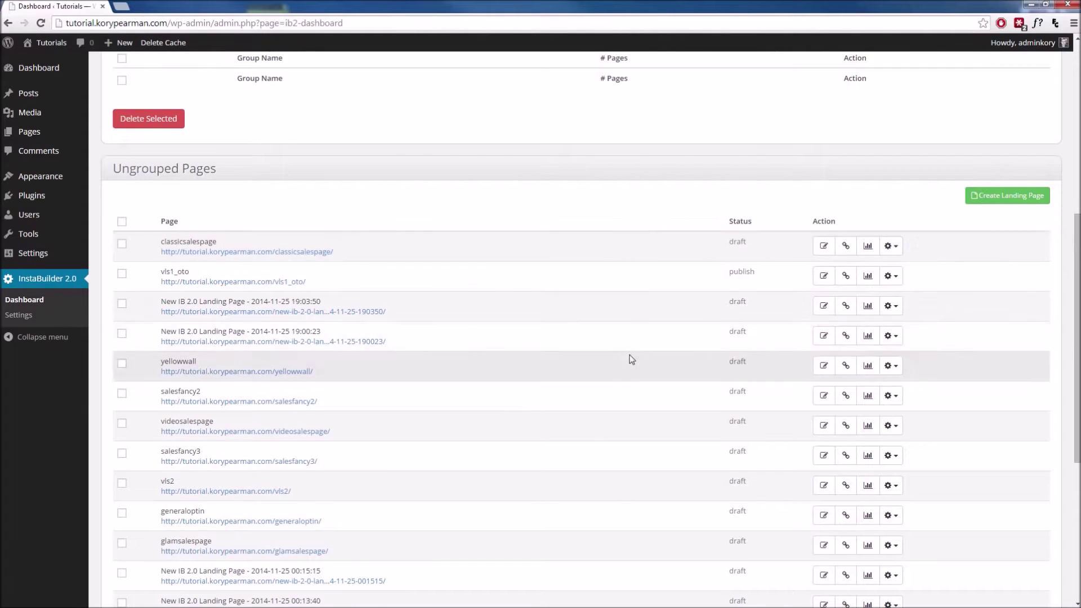
Step: Start a new landing page and browse the gallery of all available templates
scroll(629, 355, "up", 7)
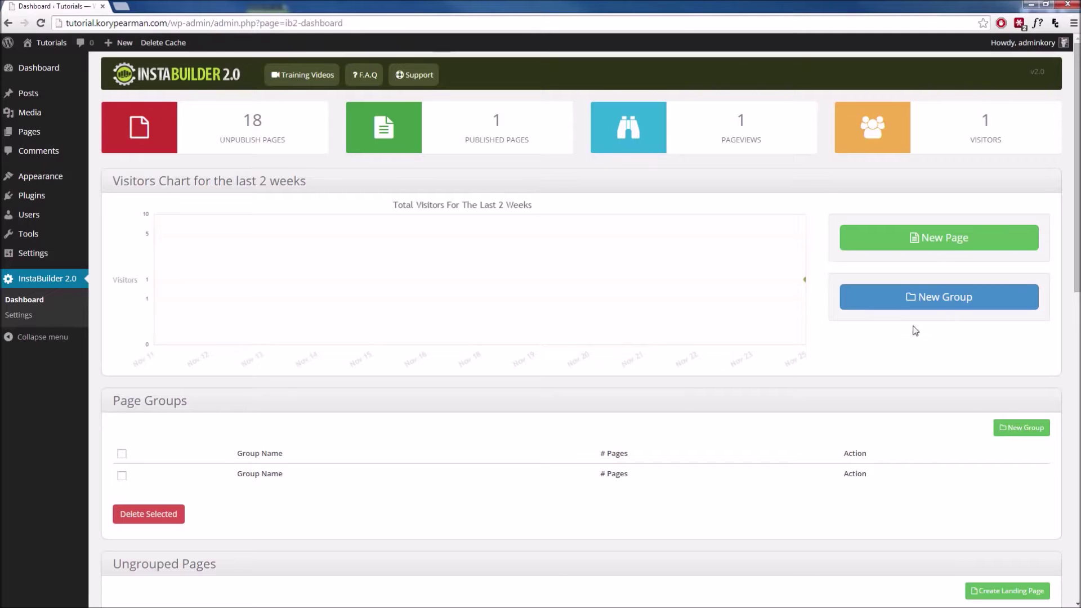
left_click(951, 242)
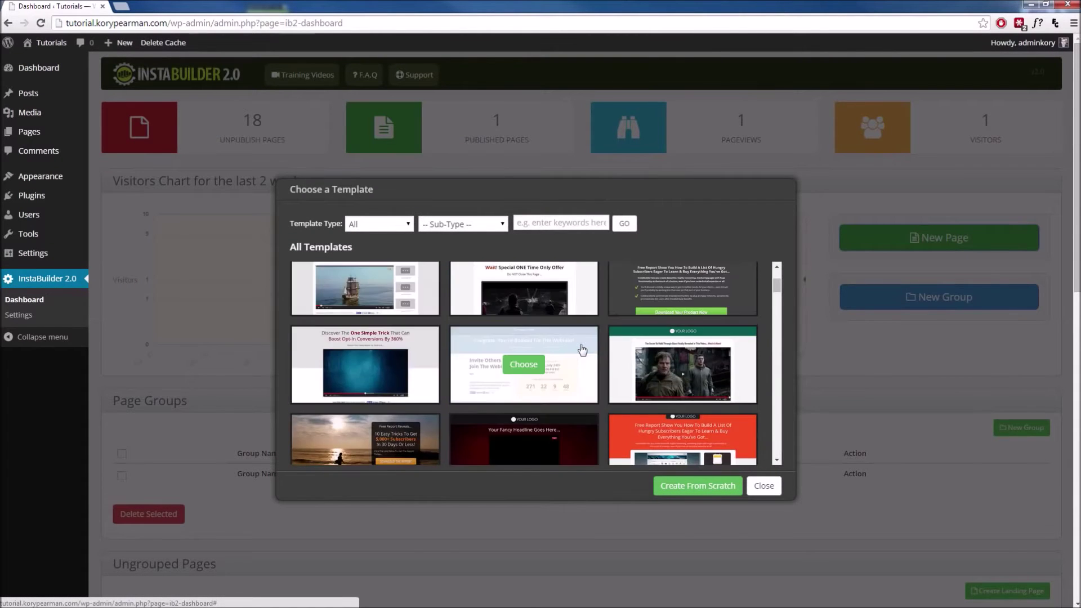
scroll(581, 349, "down", 5)
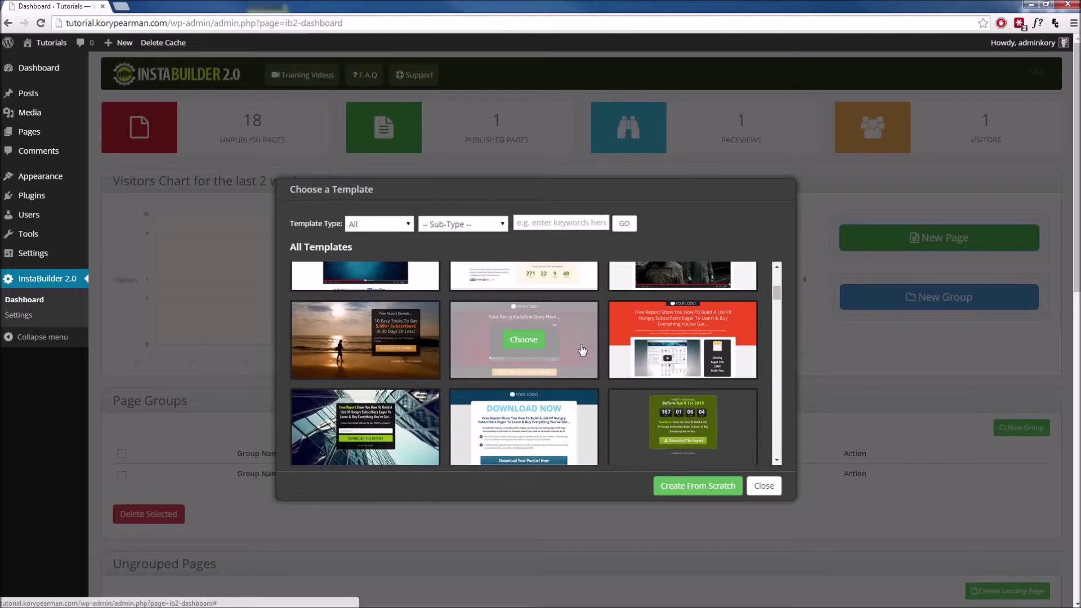
scroll(581, 349, "down", 3)
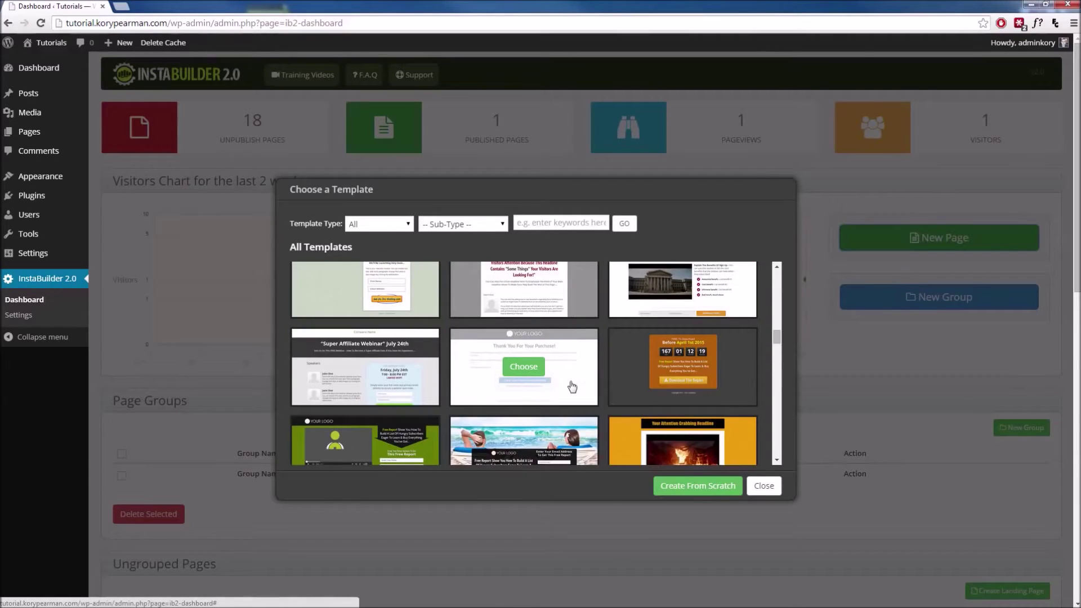
scroll(575, 373, "down", 5)
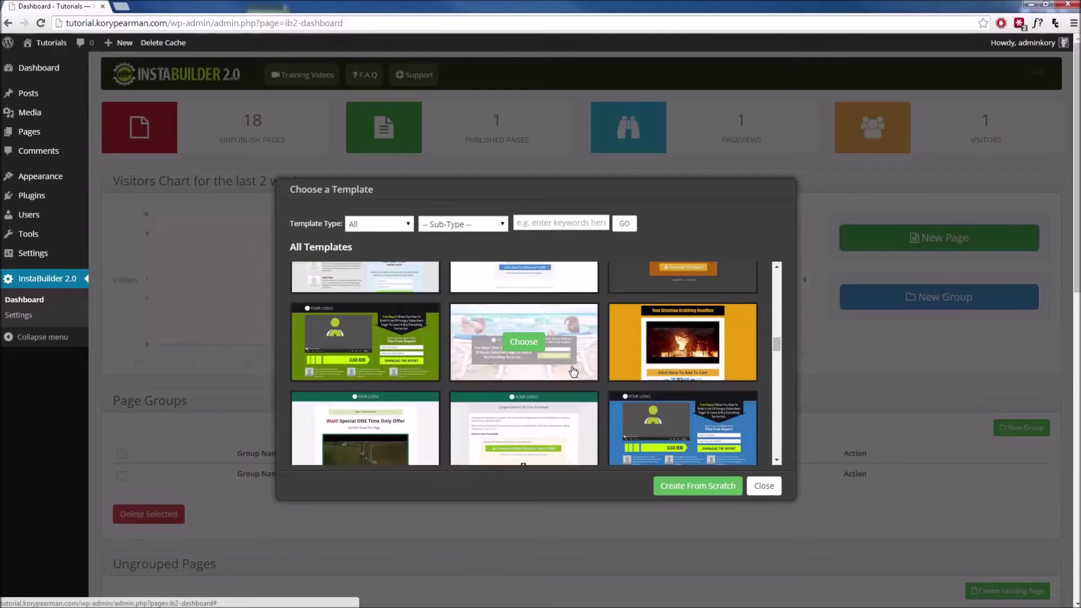
scroll(573, 363, "down", 3)
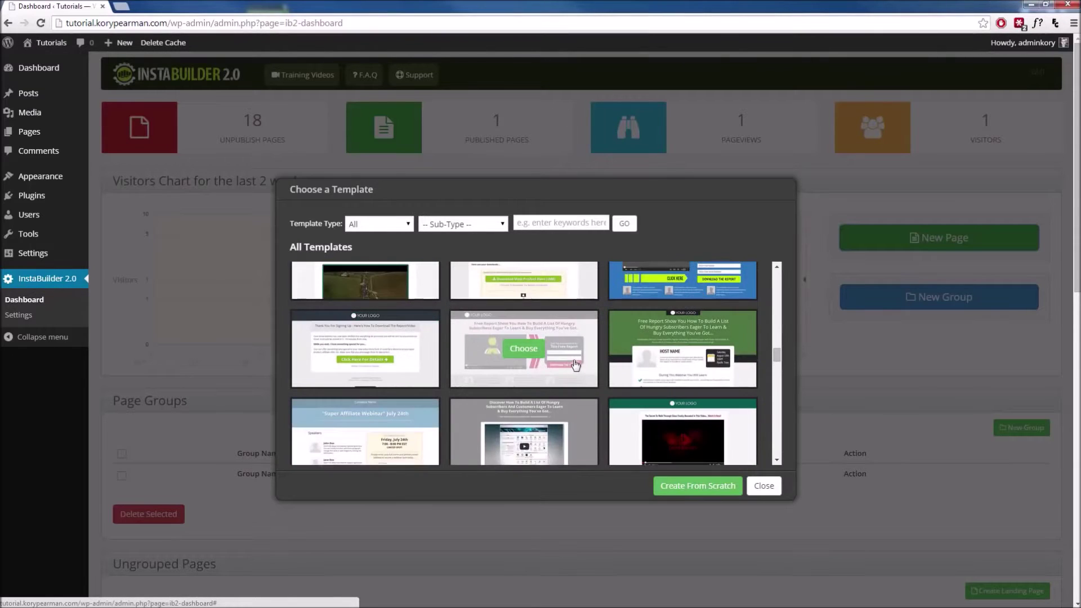
scroll(575, 365, "down", 2)
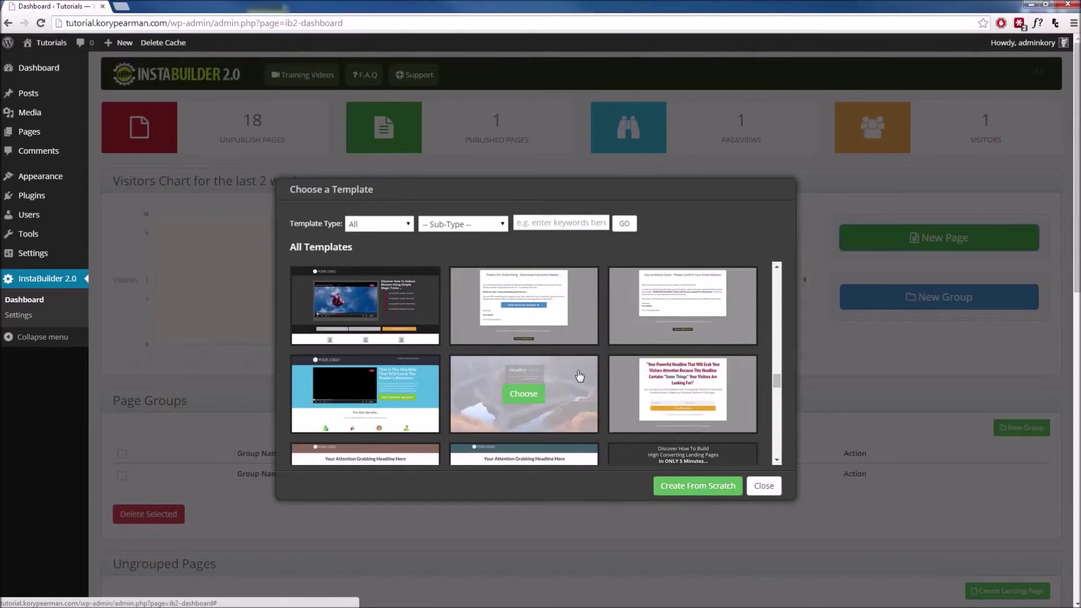
scroll(580, 373, "up", 2)
scroll(583, 373, "up", 3)
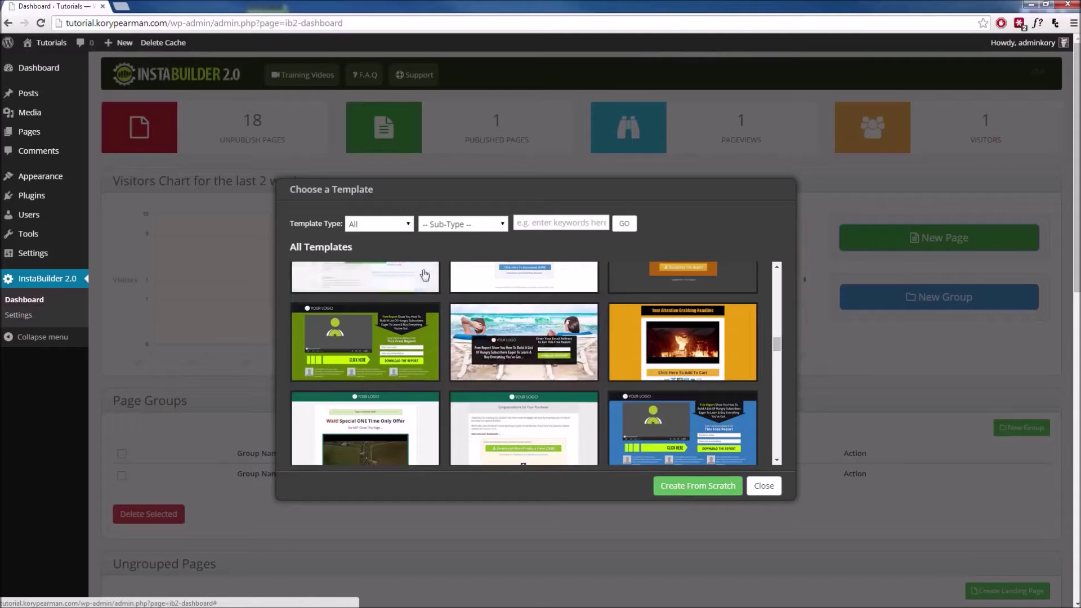
Step: Filter the templates to the Sales Page type with the Hybrid Sales Page sub-type
left_click(408, 225)
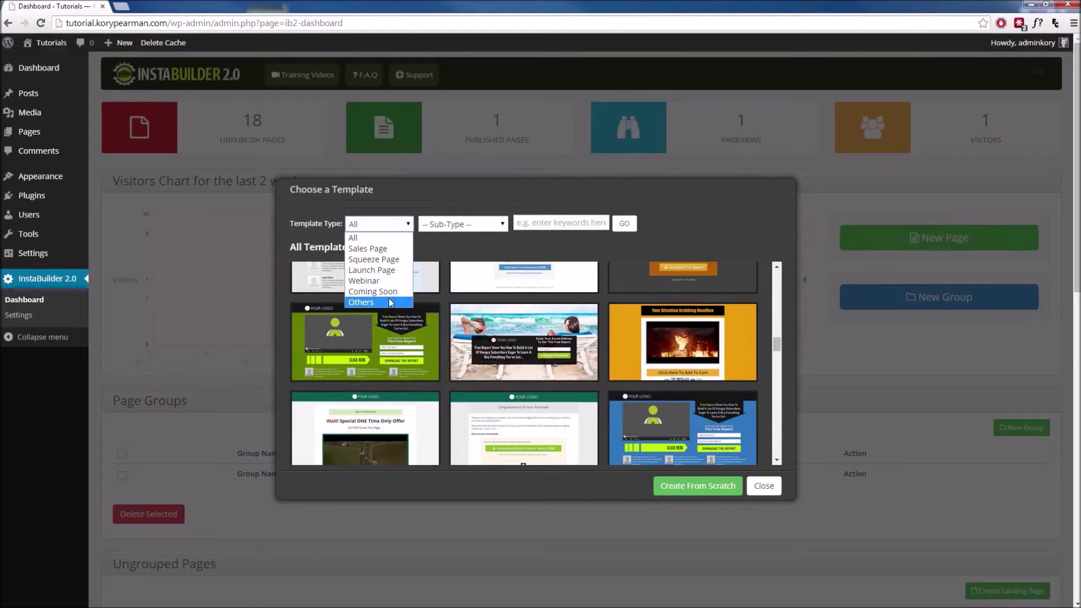
left_click(387, 251)
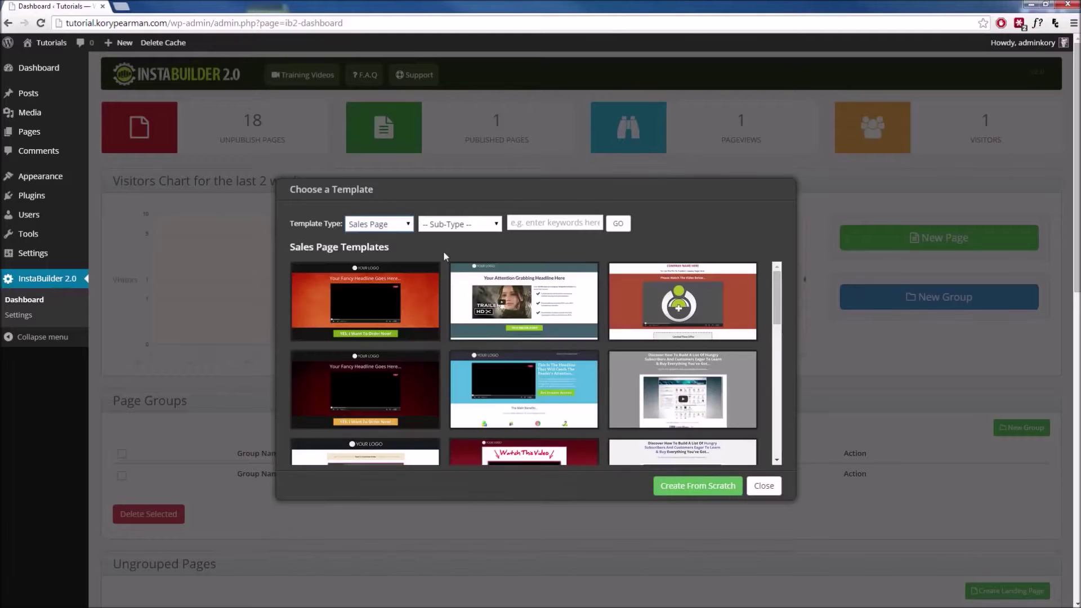
mouse_move(476, 340)
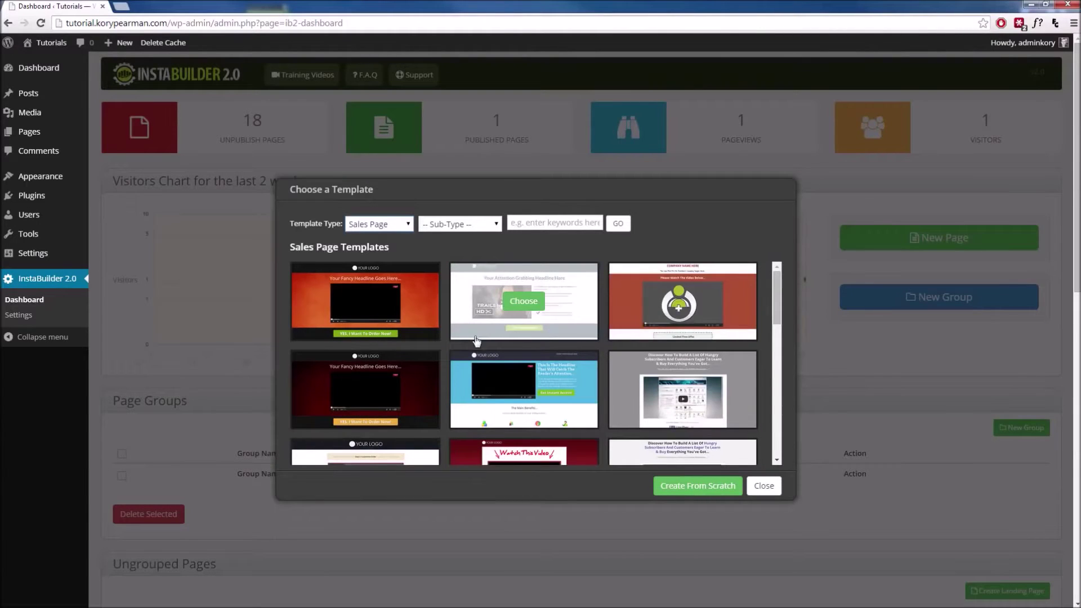
left_click(488, 224)
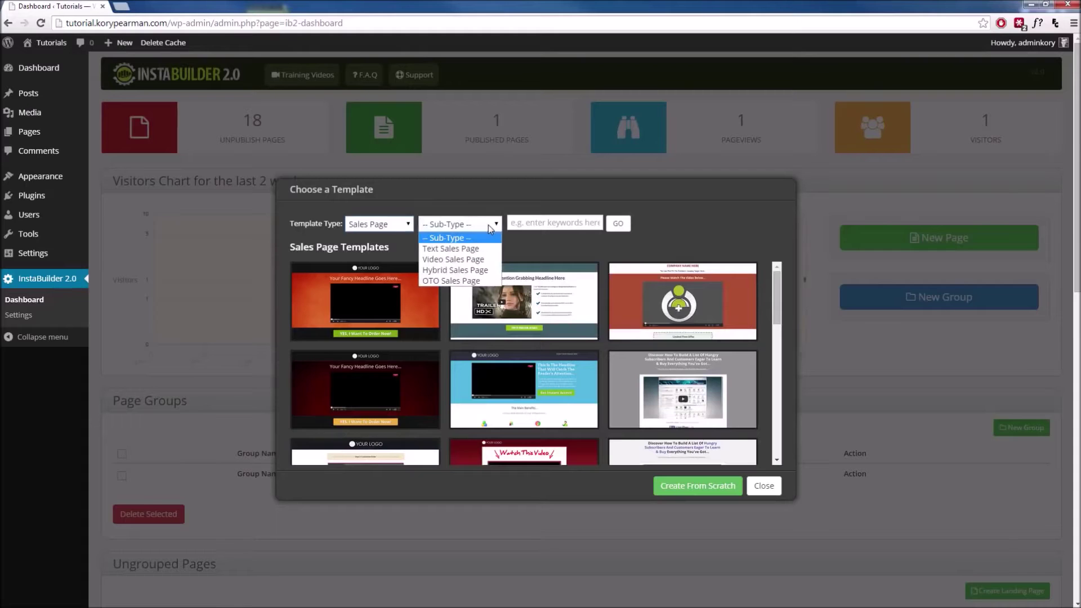
left_click(473, 270)
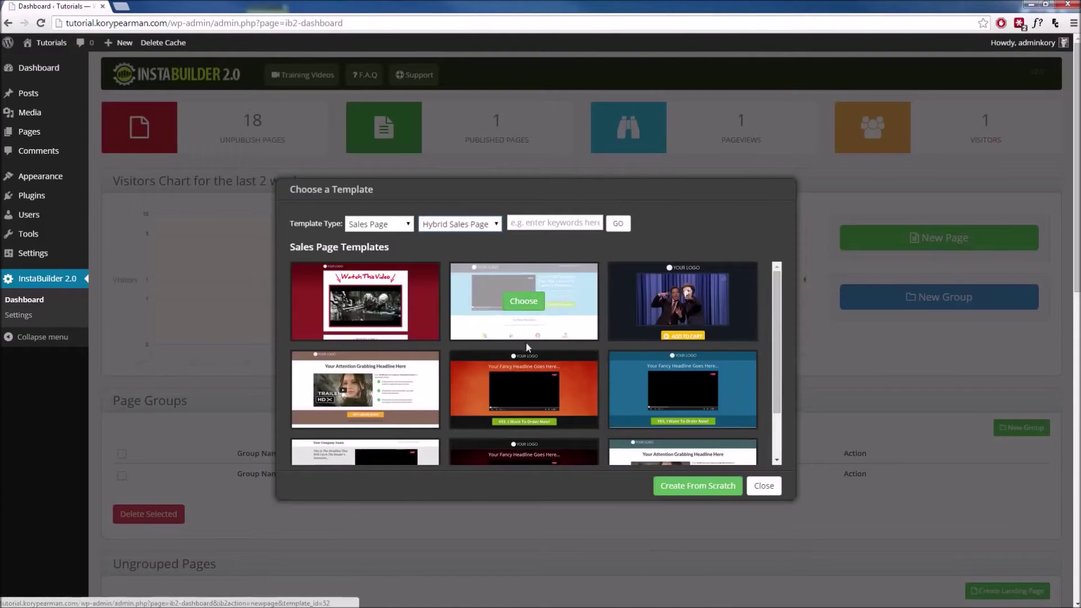
Step: Browse the hybrid sales page templates and create the page from the light blue one with a video beside the headline
scroll(555, 361, "down", 2)
scroll(555, 362, "up", 1)
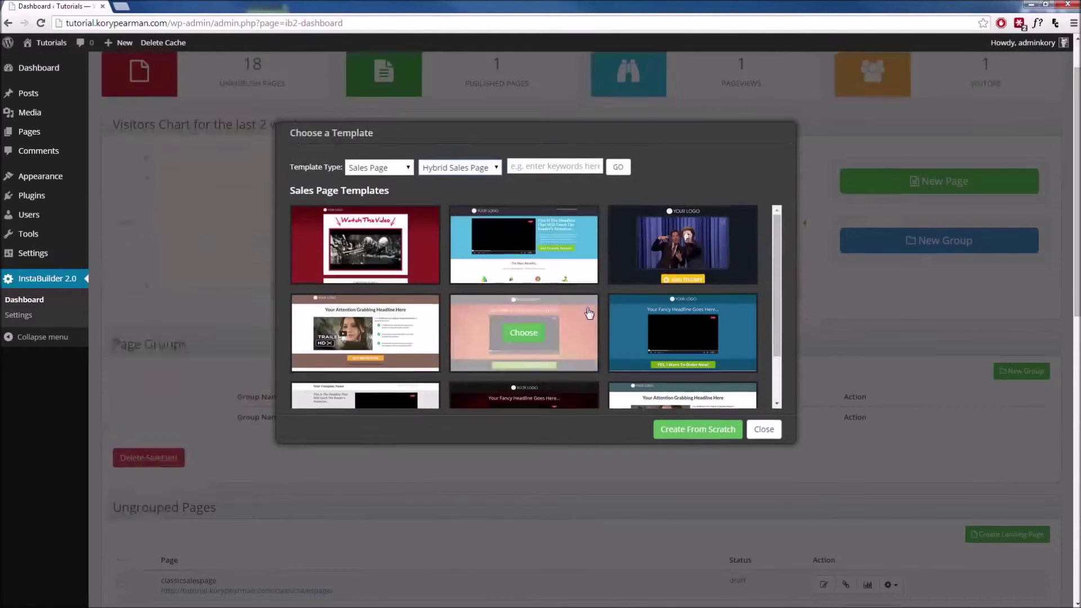
scroll(589, 313, "up", 1)
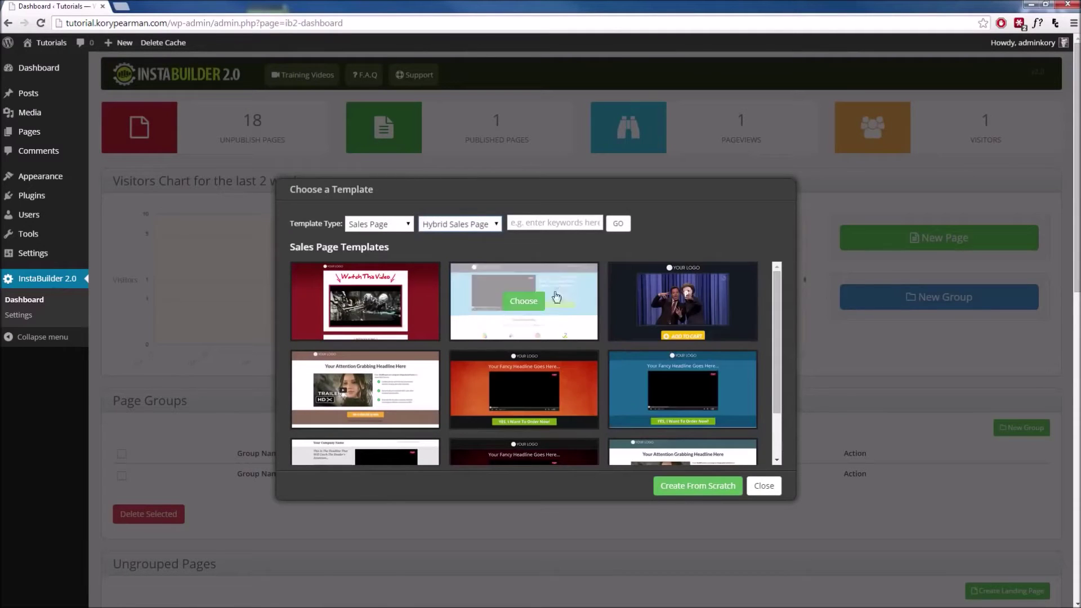
left_click(526, 302)
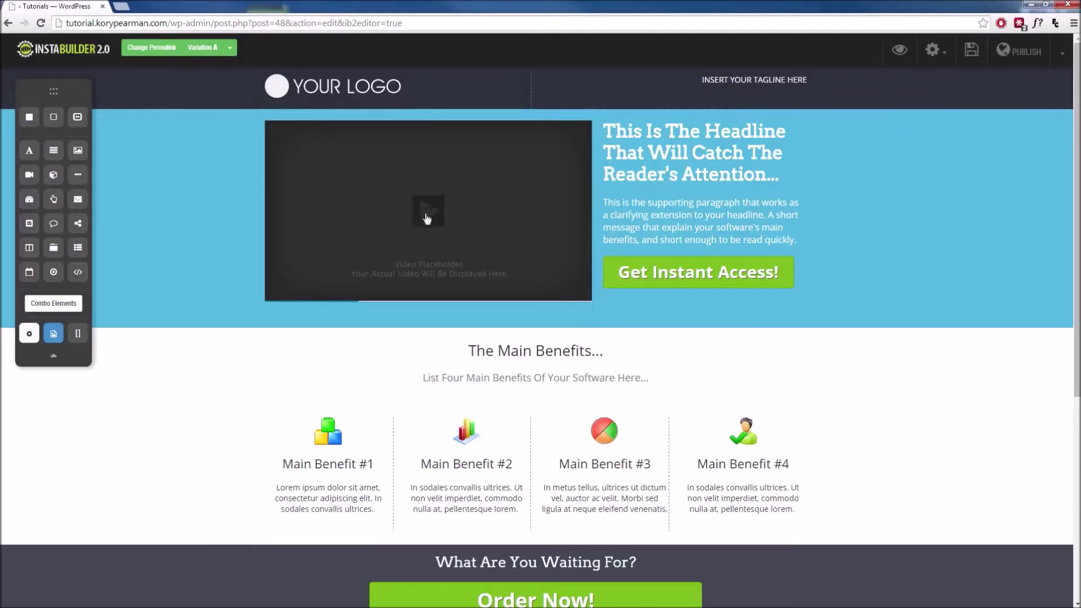
Step: Examine the settings of the video placeholder, including the available video types, and close them without changes
left_click(458, 243)
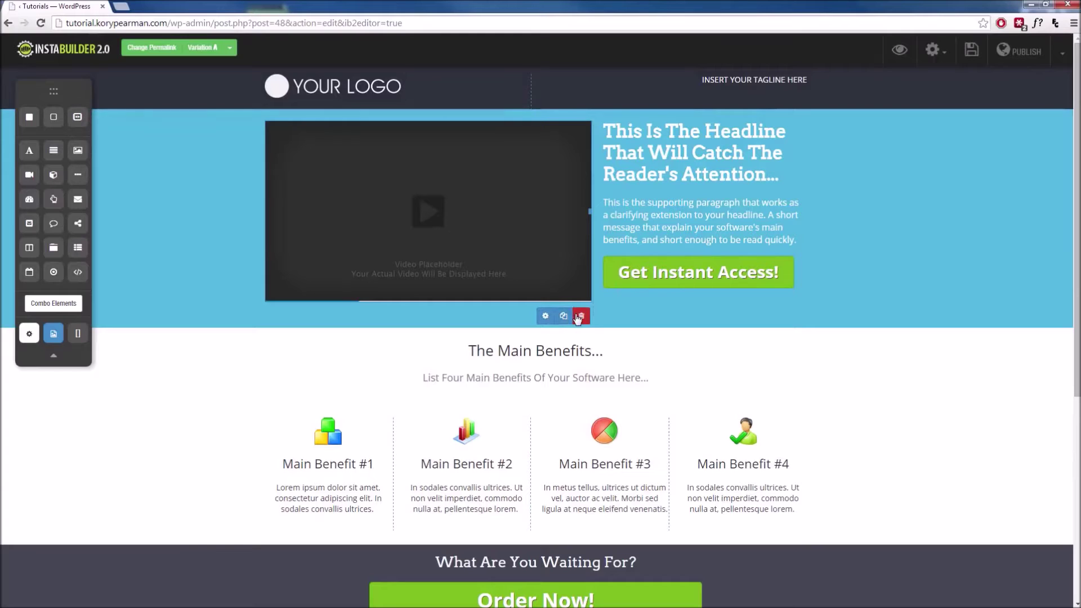
left_click(545, 316)
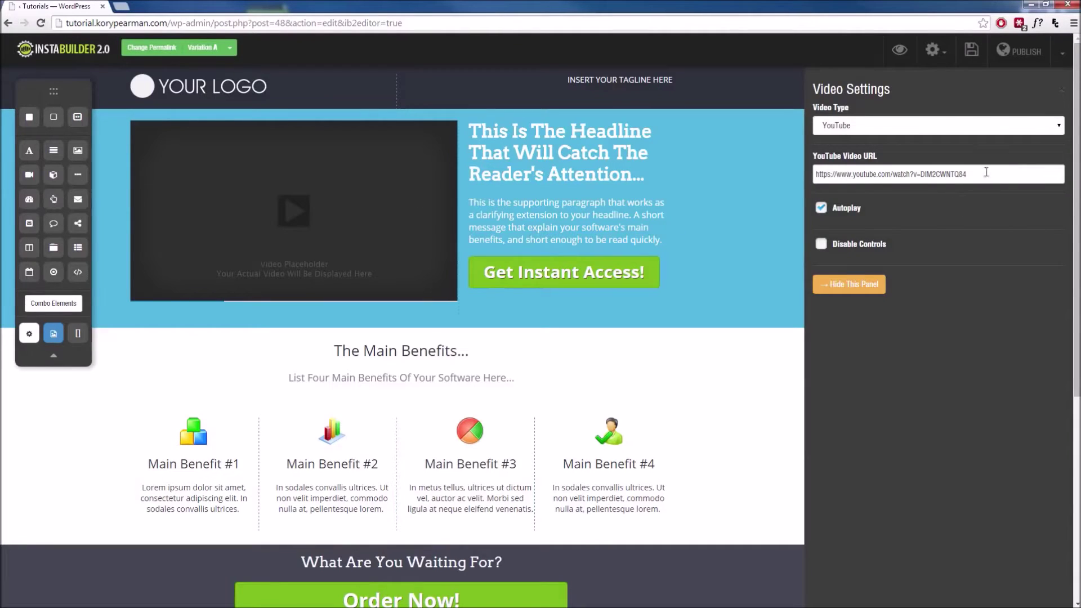
left_click(910, 133)
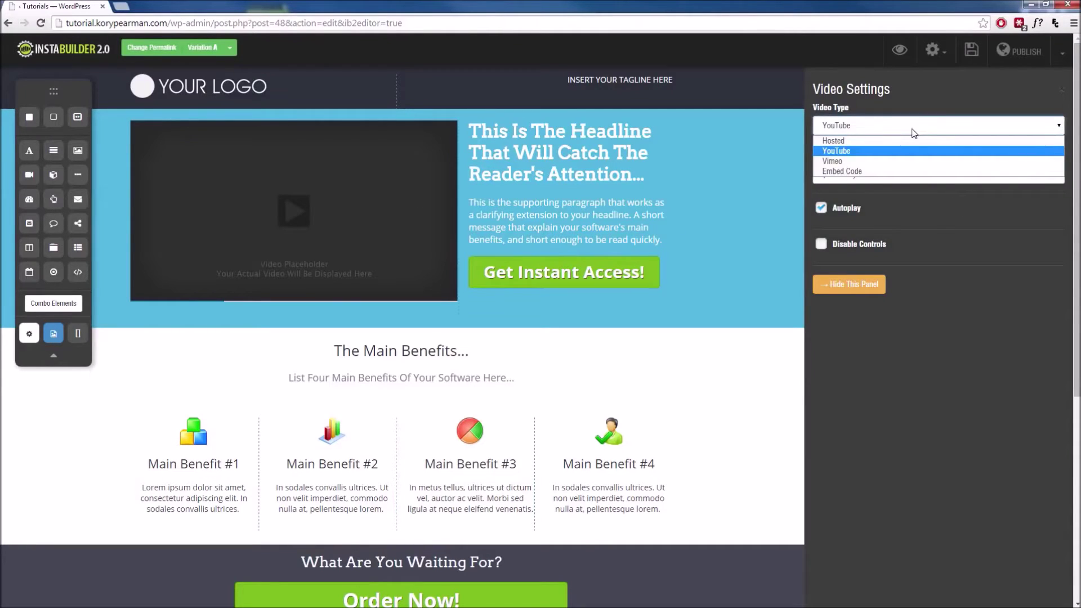
left_click(913, 132)
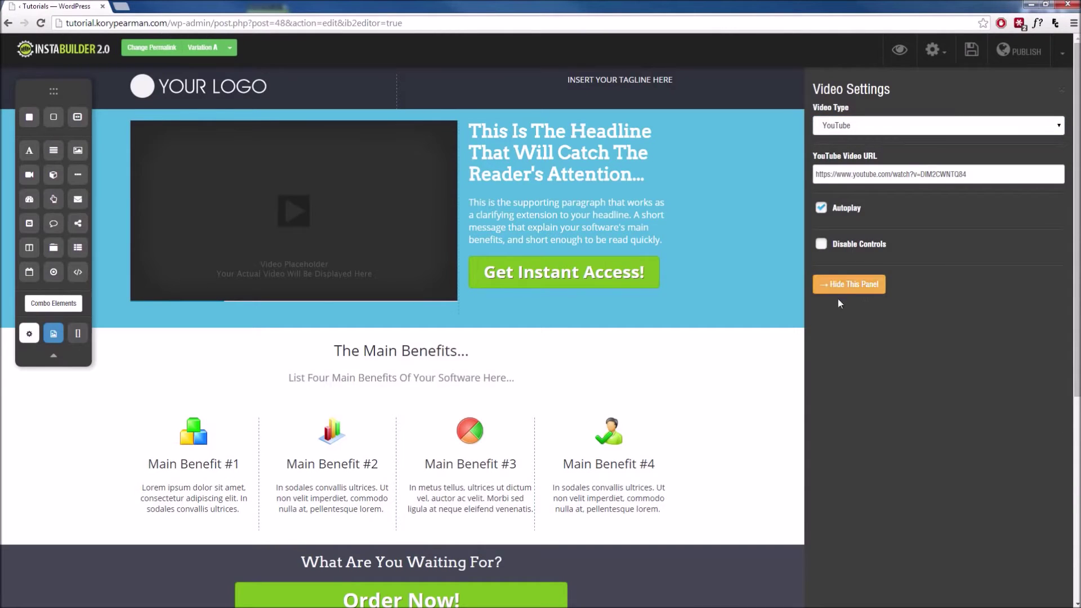
left_click(847, 285)
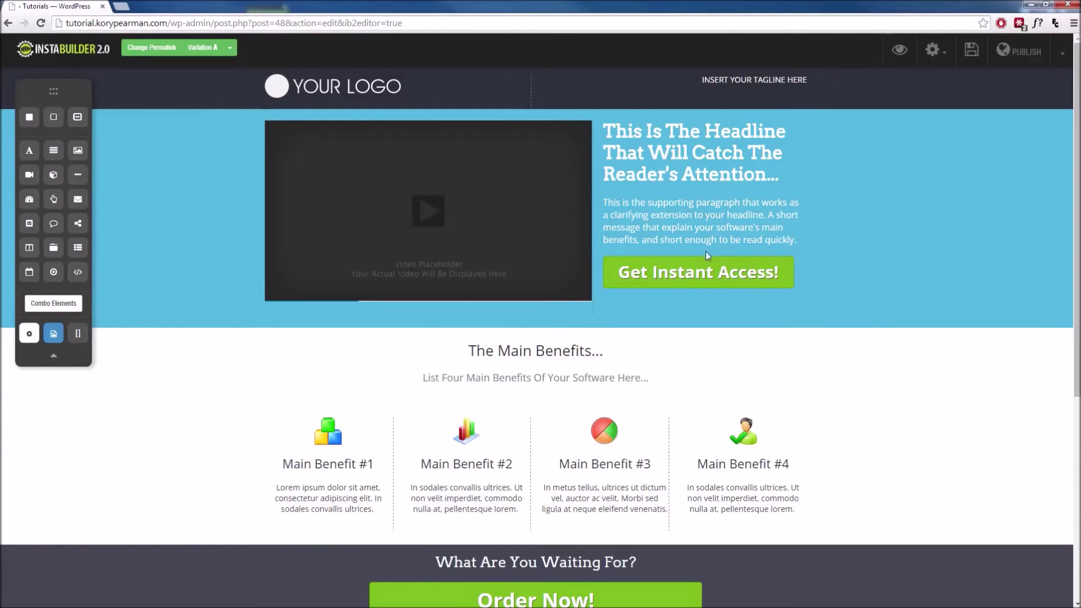
Step: Examine the inline text editing of the supporting paragraph under the headline, selecting part of its text and leaving it unedited
mouse_move(778, 258)
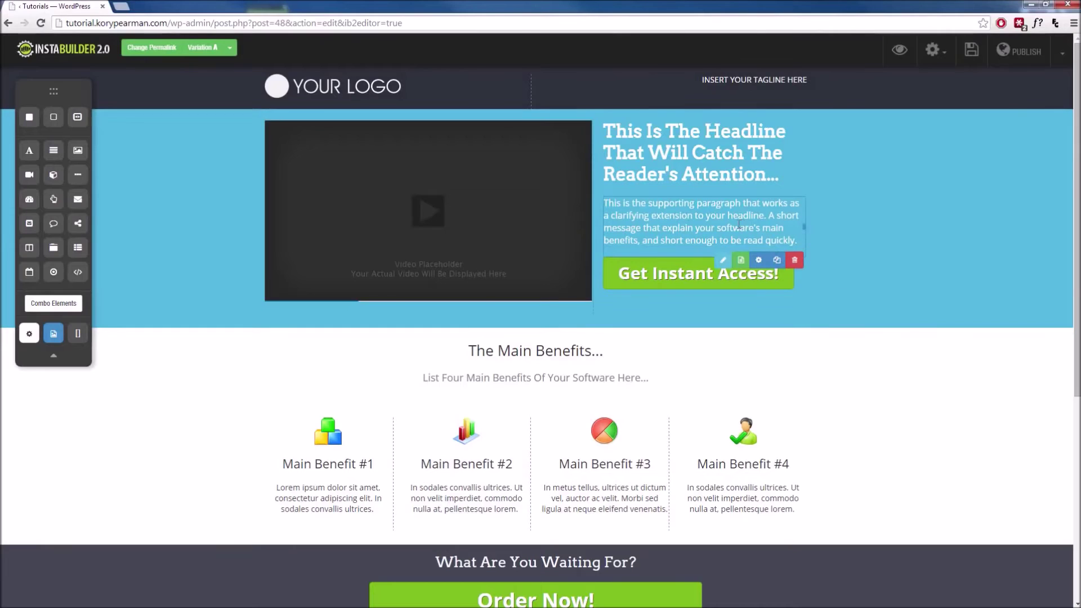
left_click(725, 261)
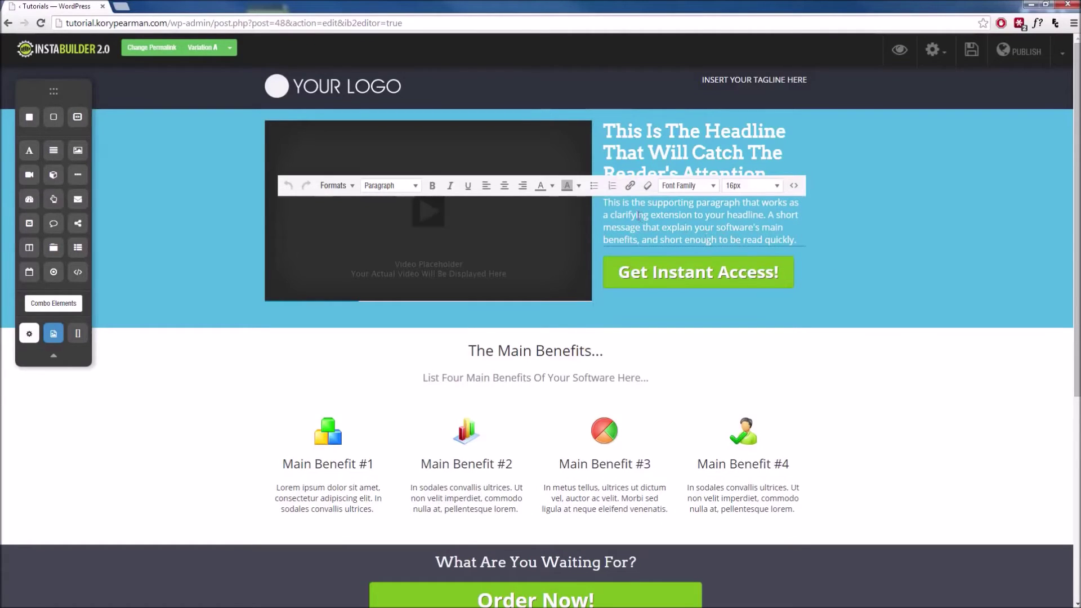
left_click_drag(783, 240, 679, 227)
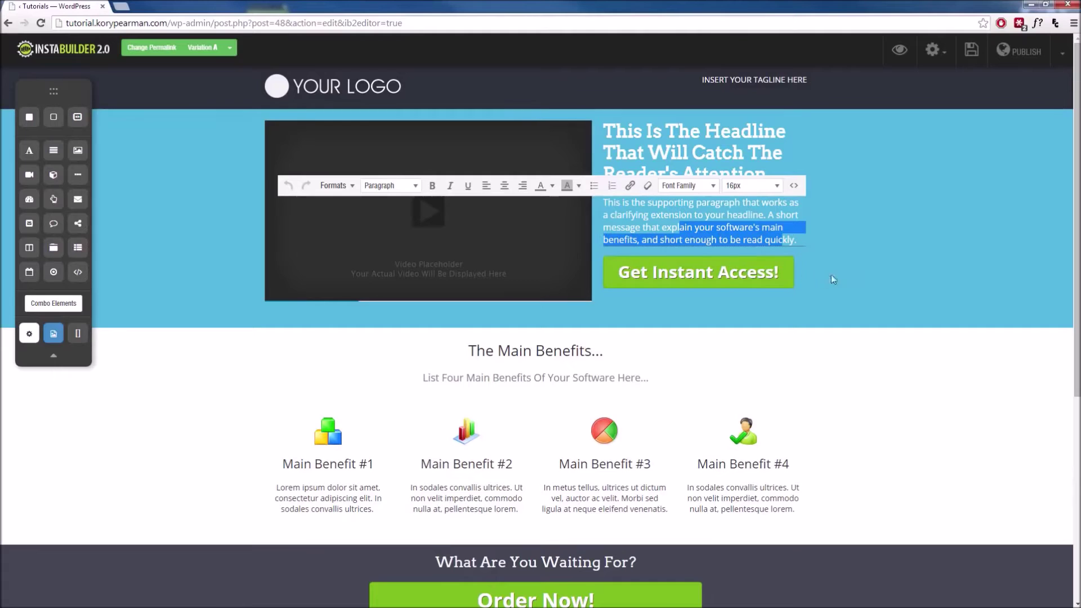
left_click(856, 267)
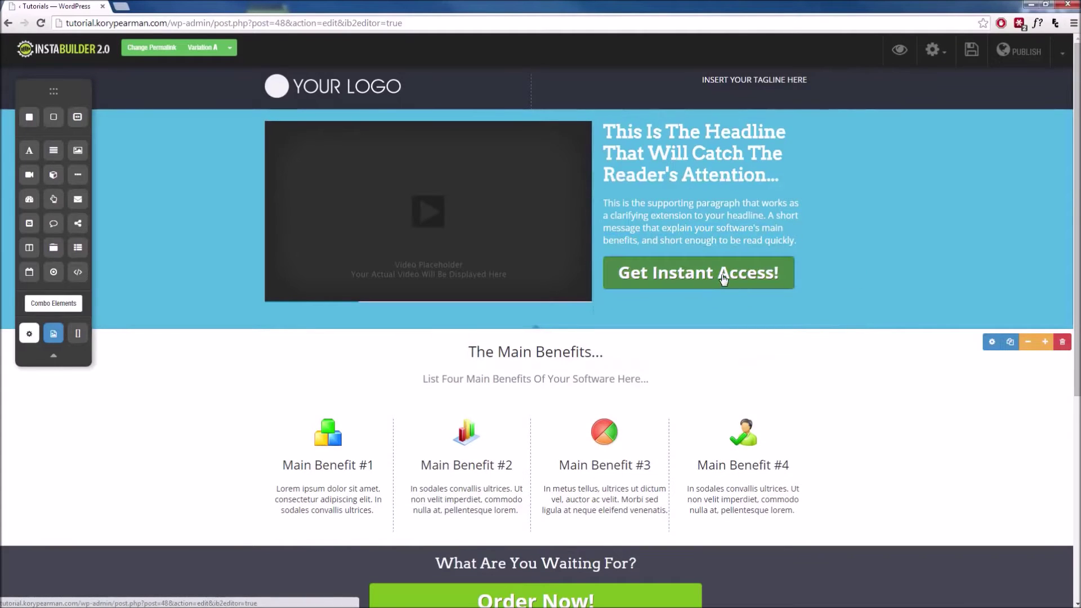
Step: Examine the settings of the Get Instant Access! button, including its display animation options, and close them without changes
mouse_move(723, 280)
left_click(692, 303)
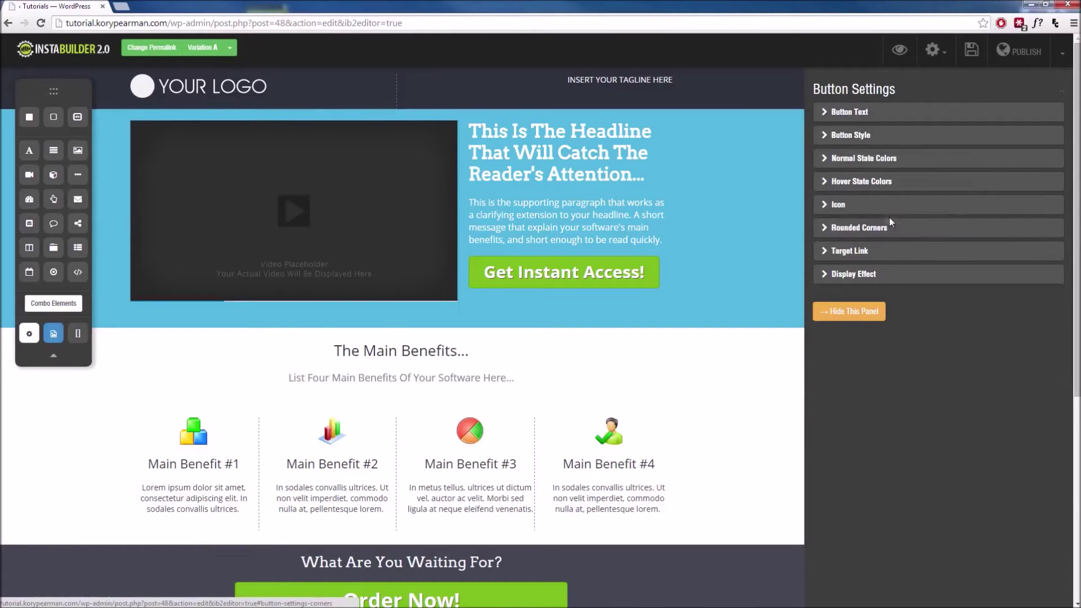
left_click(883, 271)
left_click(883, 150)
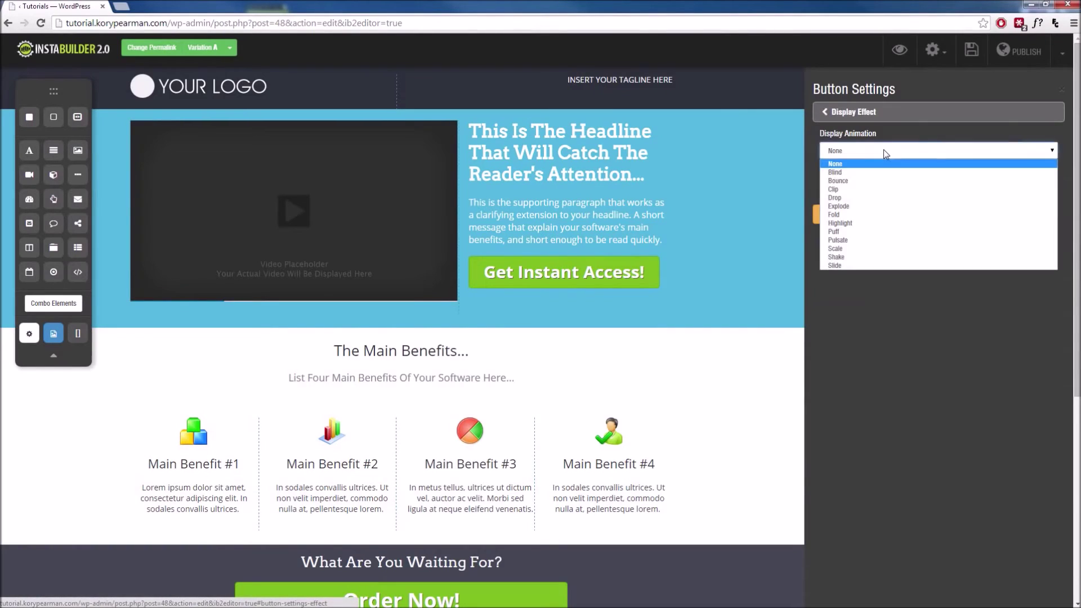
left_click(883, 150)
left_click(898, 107)
left_click(849, 313)
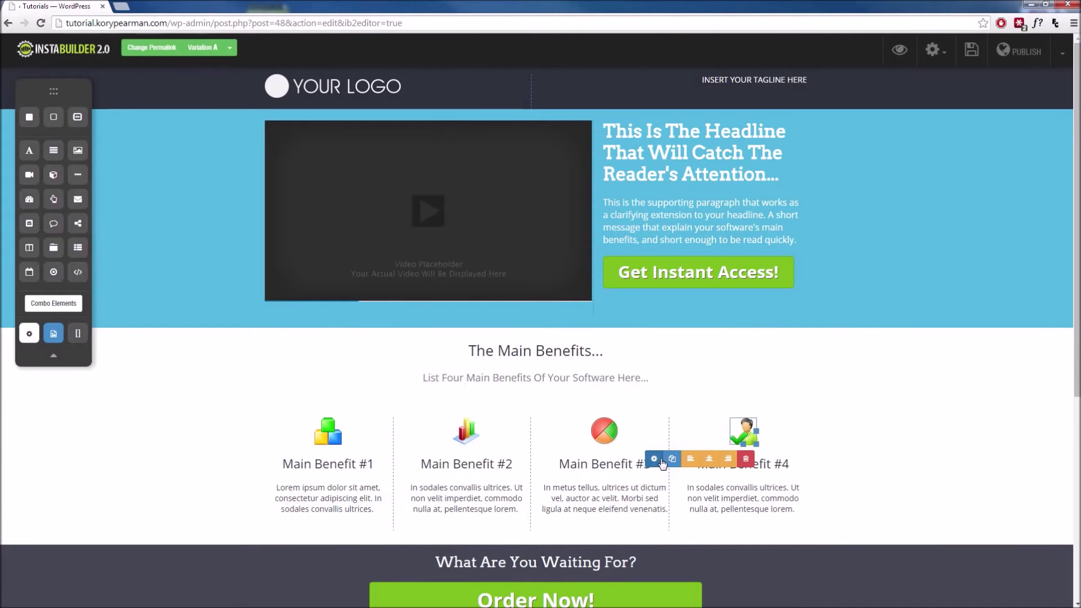
Step: Examine the image settings of the Main Benefit #4 icon and close them
left_click(663, 454)
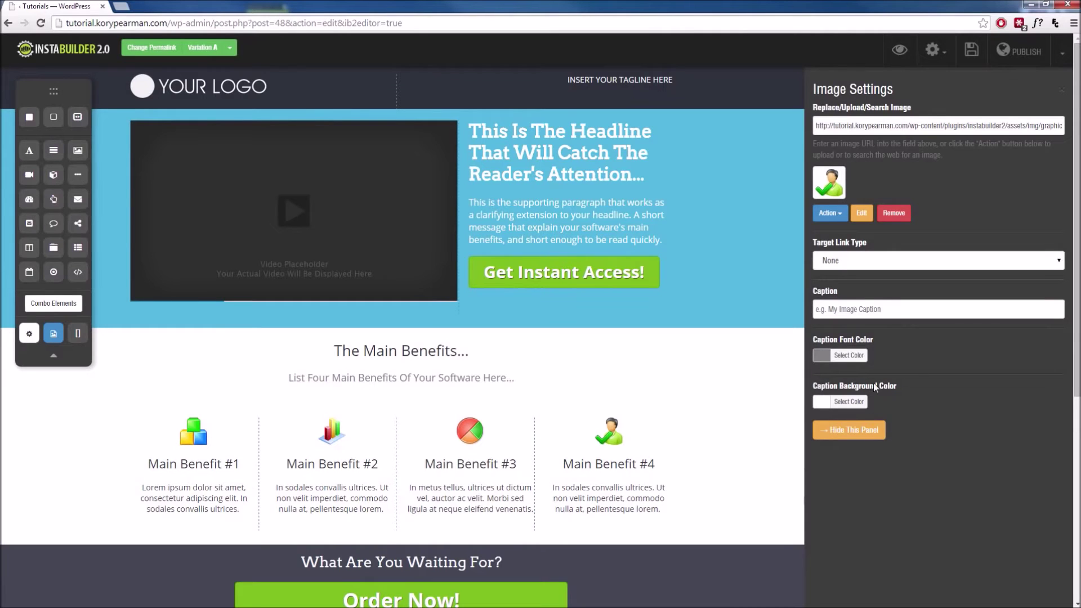
left_click(848, 429)
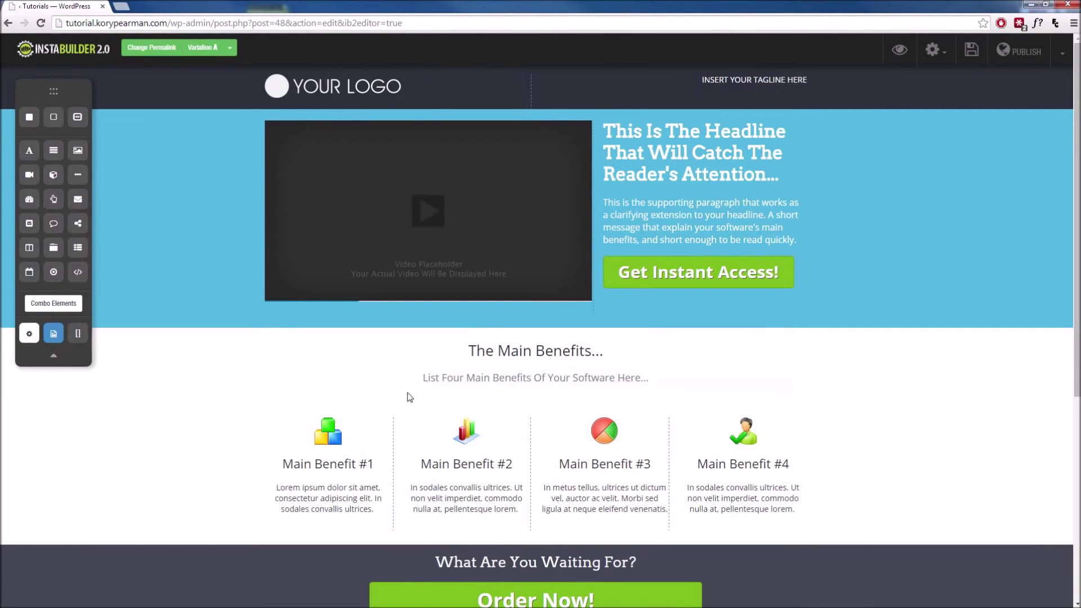
Step: Add an image element directly below the Order Now! button in the dark "What Are You Waiting For?" section
scroll(335, 388, "down", 5)
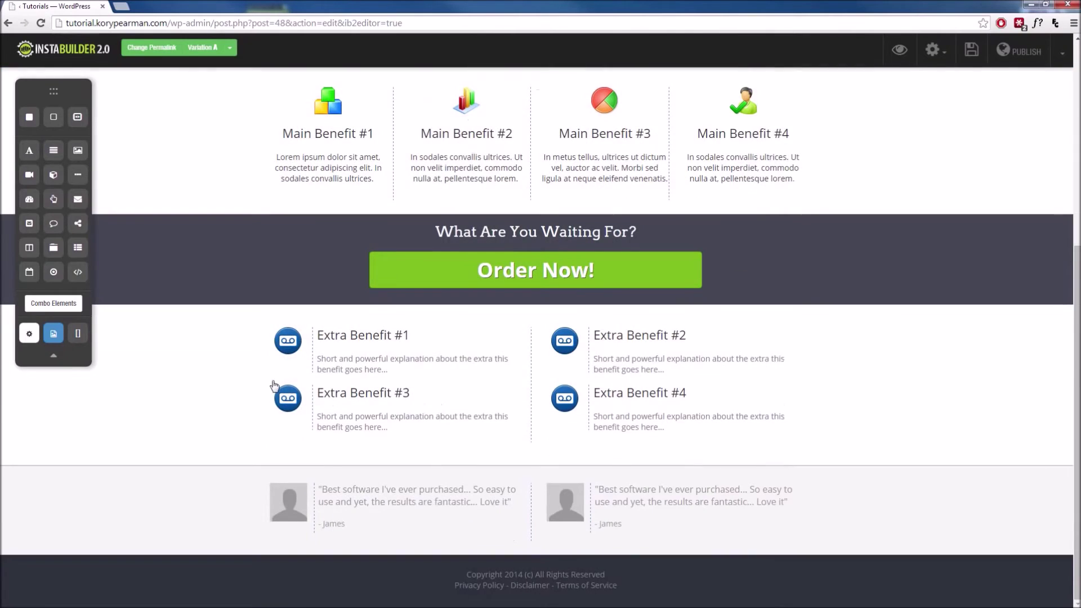
scroll(275, 385, "up", 1)
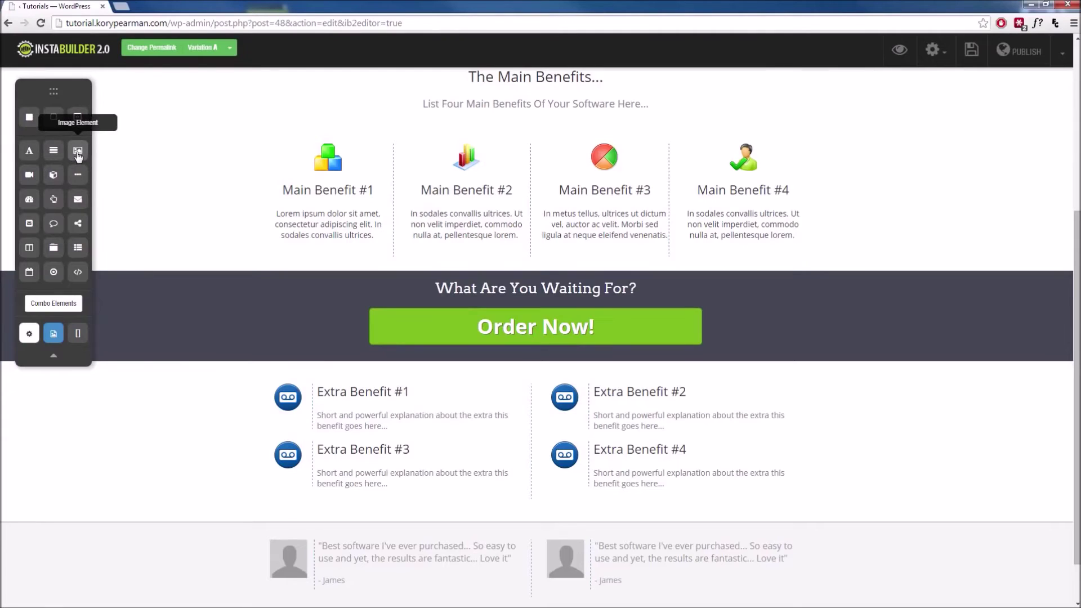
left_click_drag(78, 156, 535, 357)
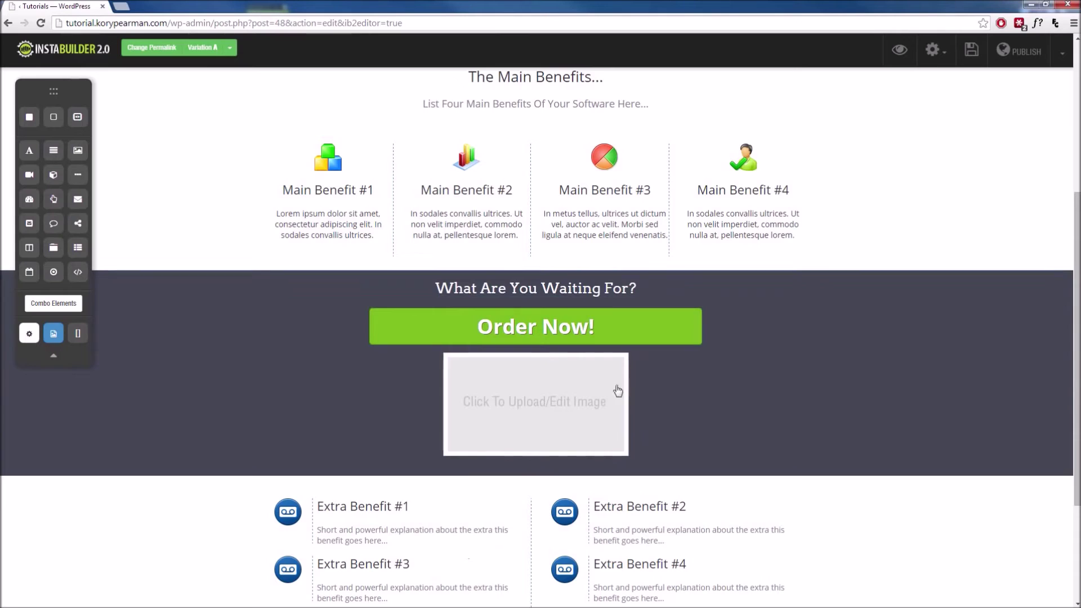
Step: Examine the settings of the new image placeholder, including its search and upload options, and close them without changes
left_click(533, 404)
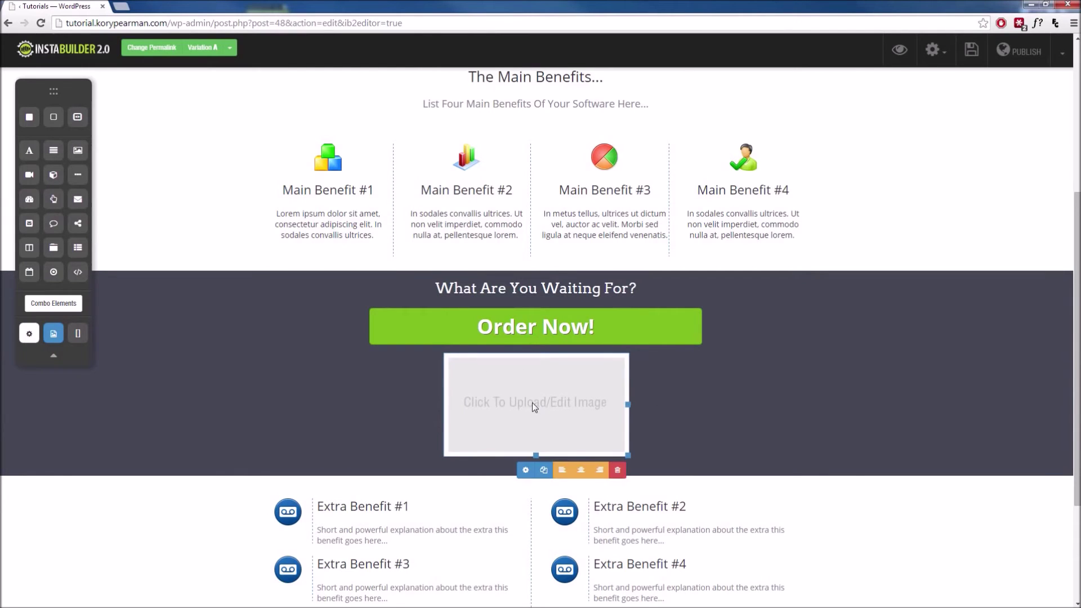
left_click(525, 470)
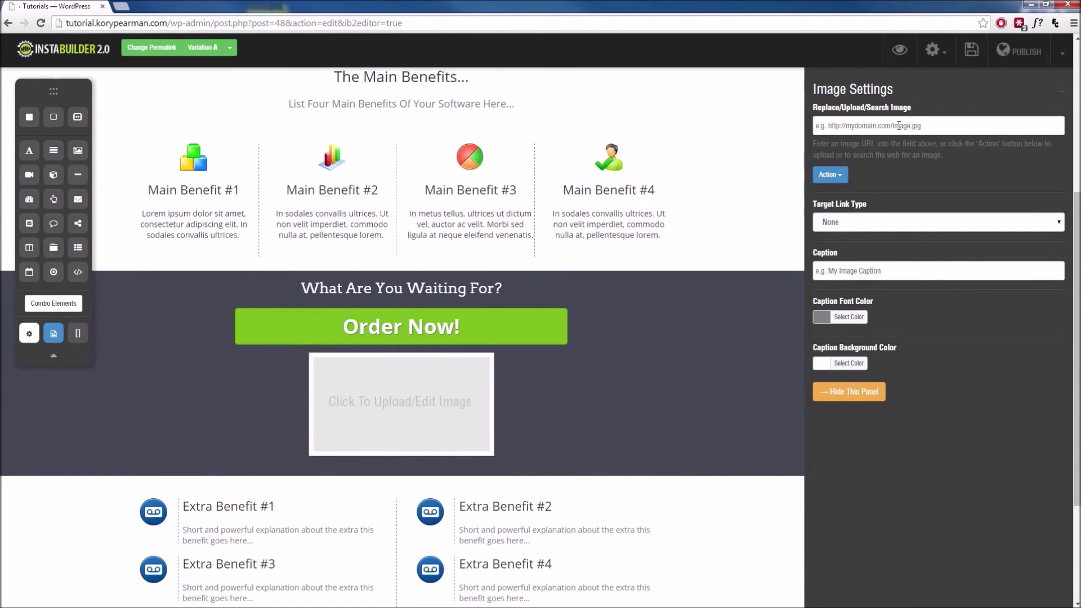
left_click(842, 177)
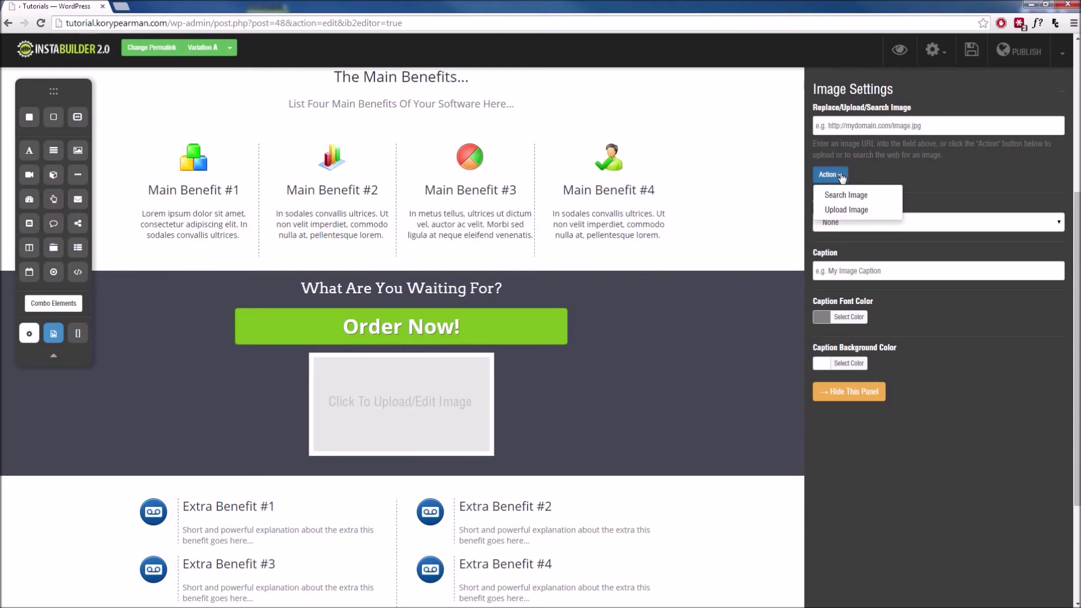
left_click(991, 380)
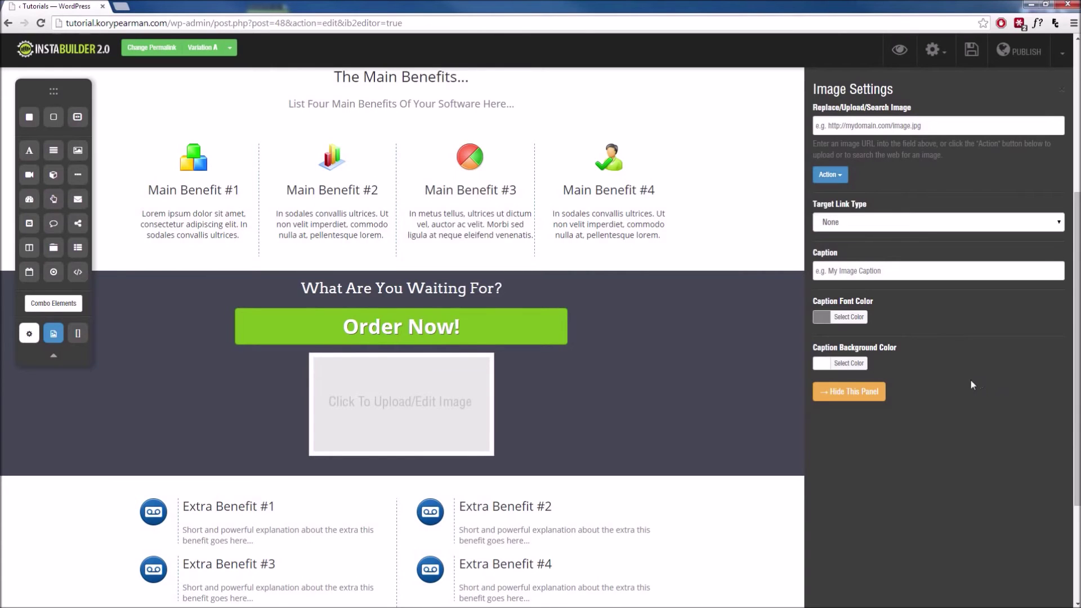
left_click(849, 391)
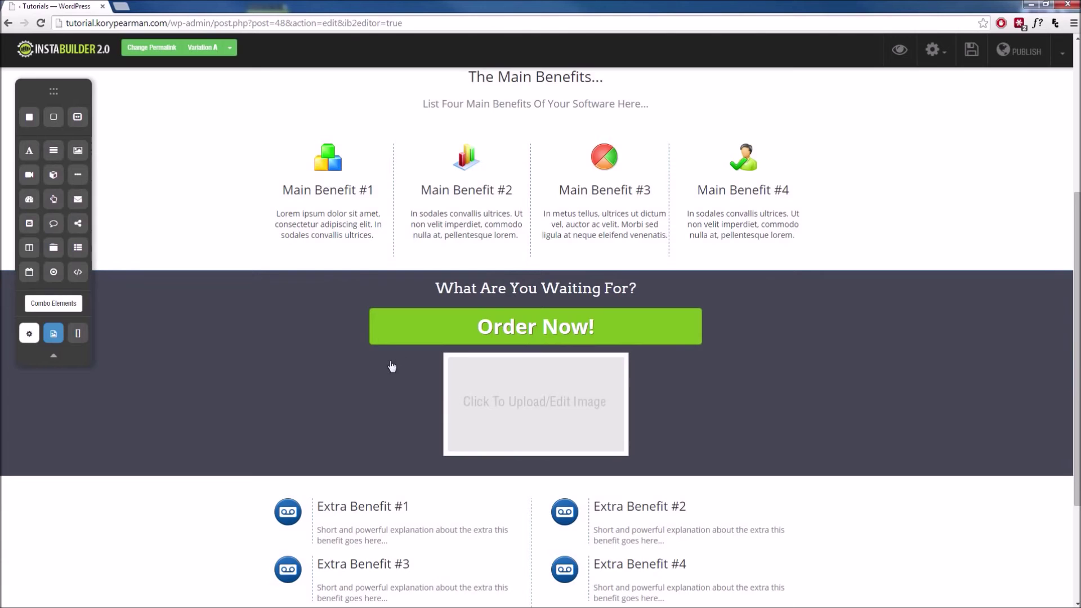
Step: Examine the split test and conversion settings for page Variation A and close them without changes
scroll(344, 382, "up", 4)
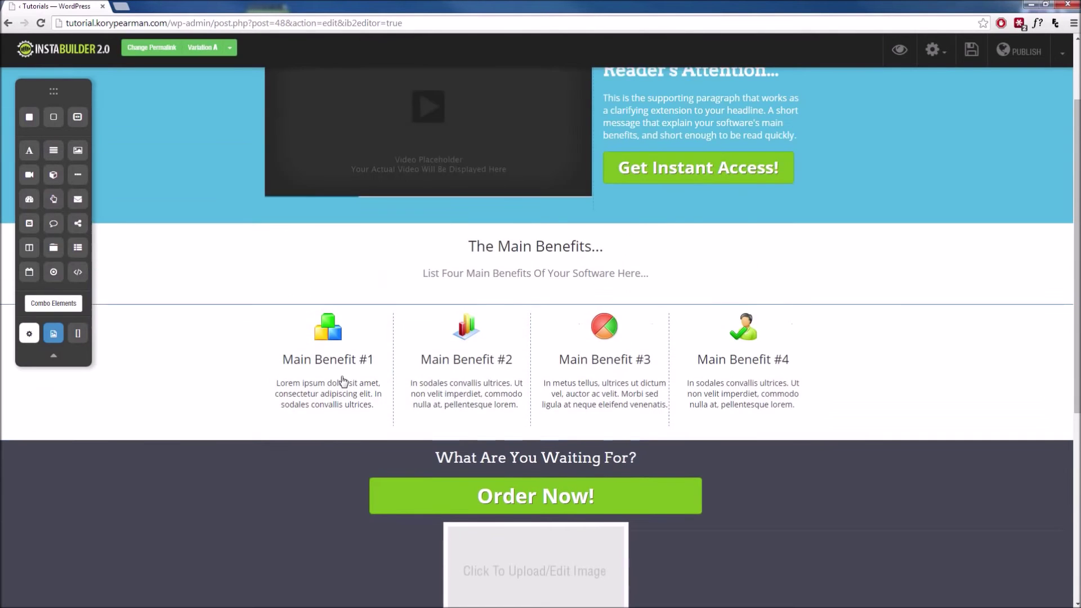
scroll(342, 382, "up", 1)
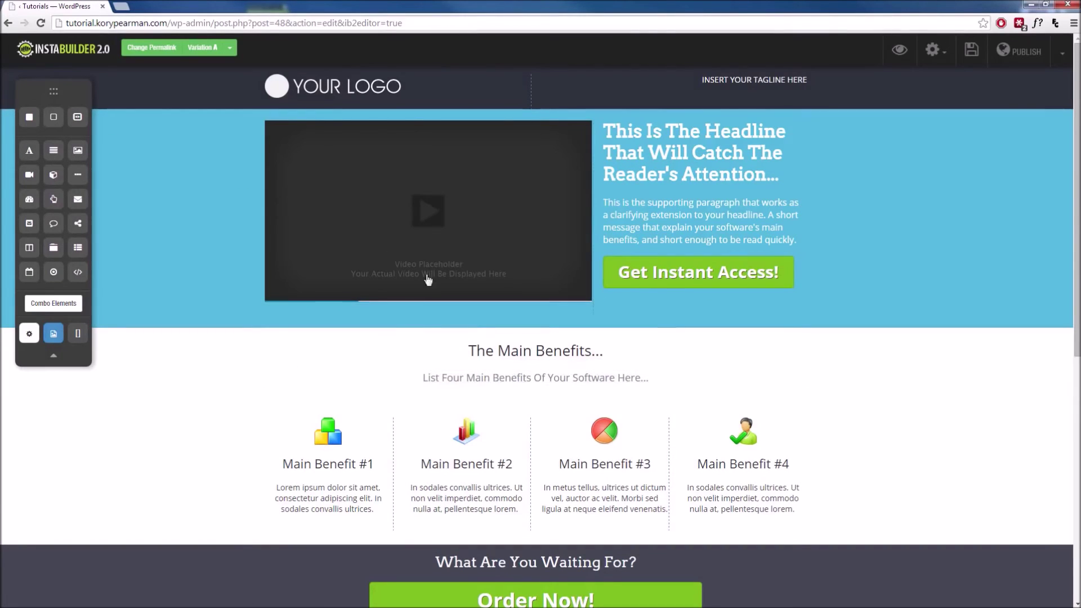
left_click(232, 48)
left_click(181, 74)
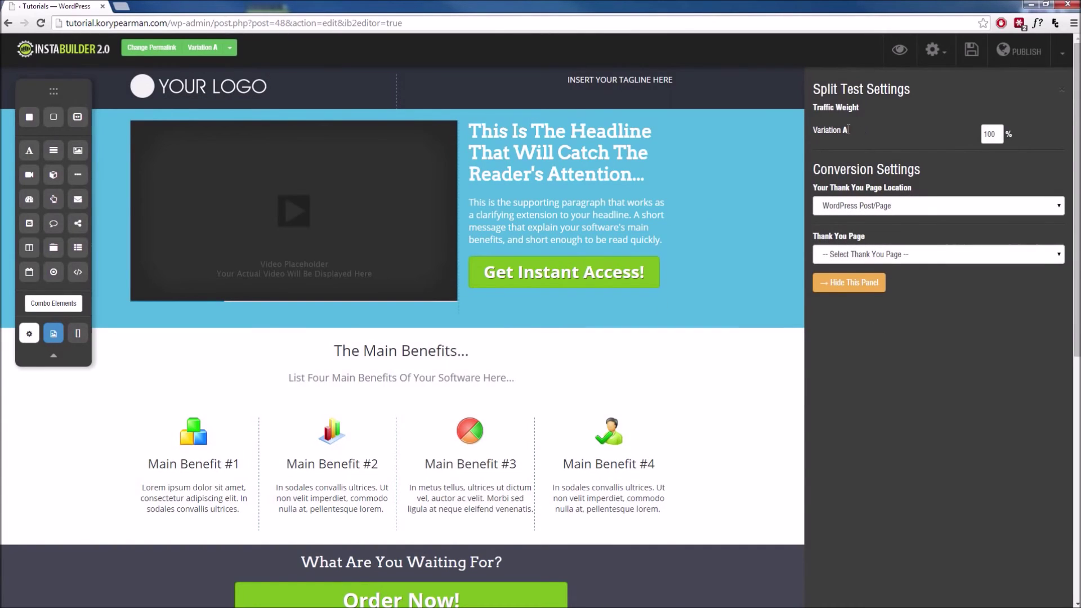
left_click(849, 282)
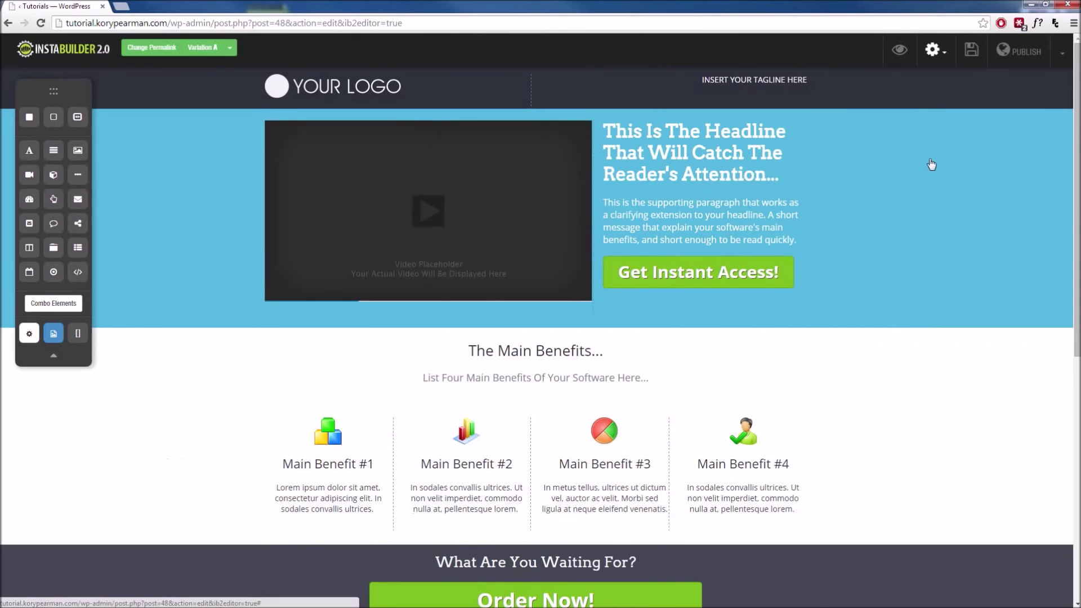
Step: Examine the categories of the overall page settings and close them without changes
left_click(933, 50)
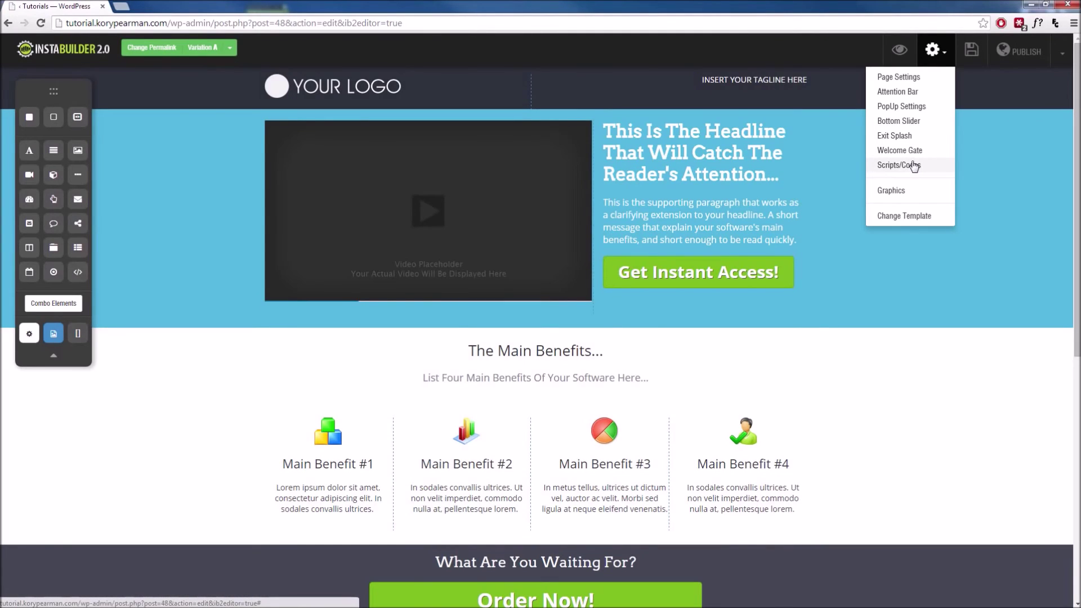
left_click(903, 77)
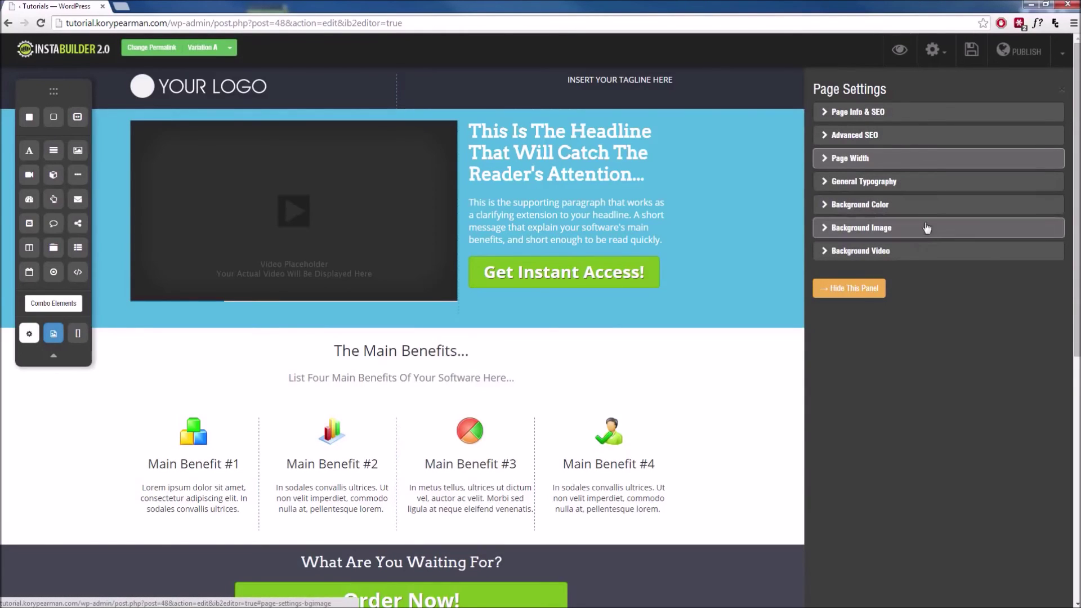
left_click(856, 290)
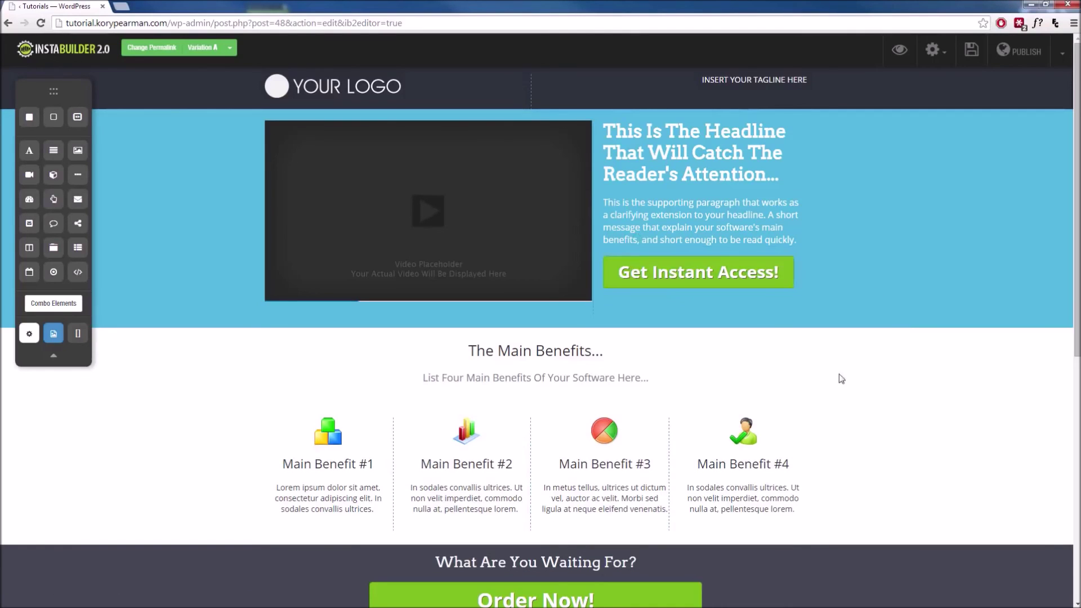
Step: Set the normal-state button color of the Get Instant Access! button to near-black #0f0f0f and close its settings
left_click(759, 276)
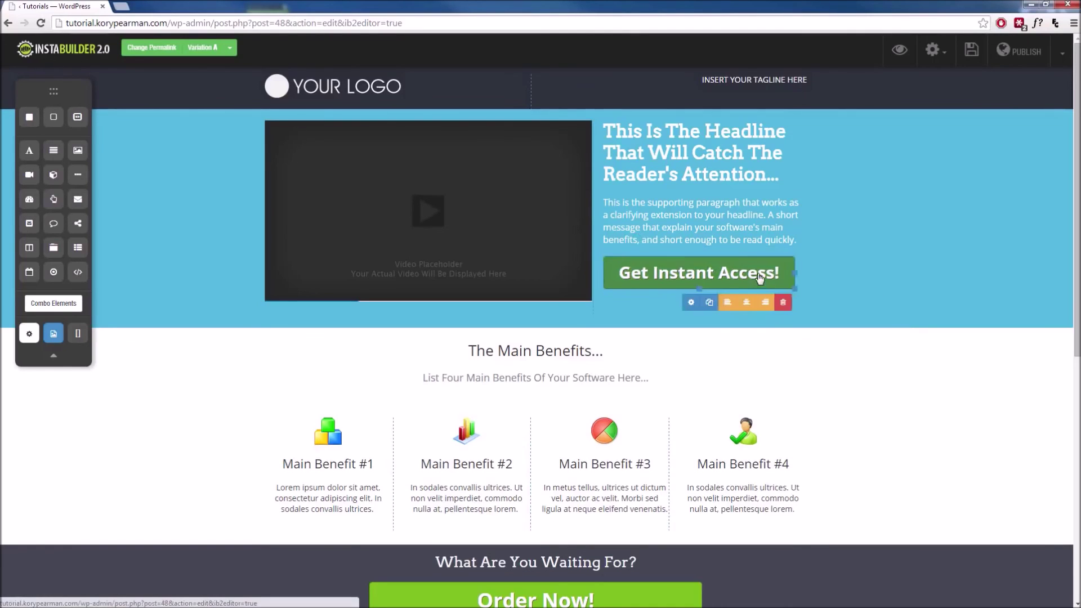
left_click(691, 303)
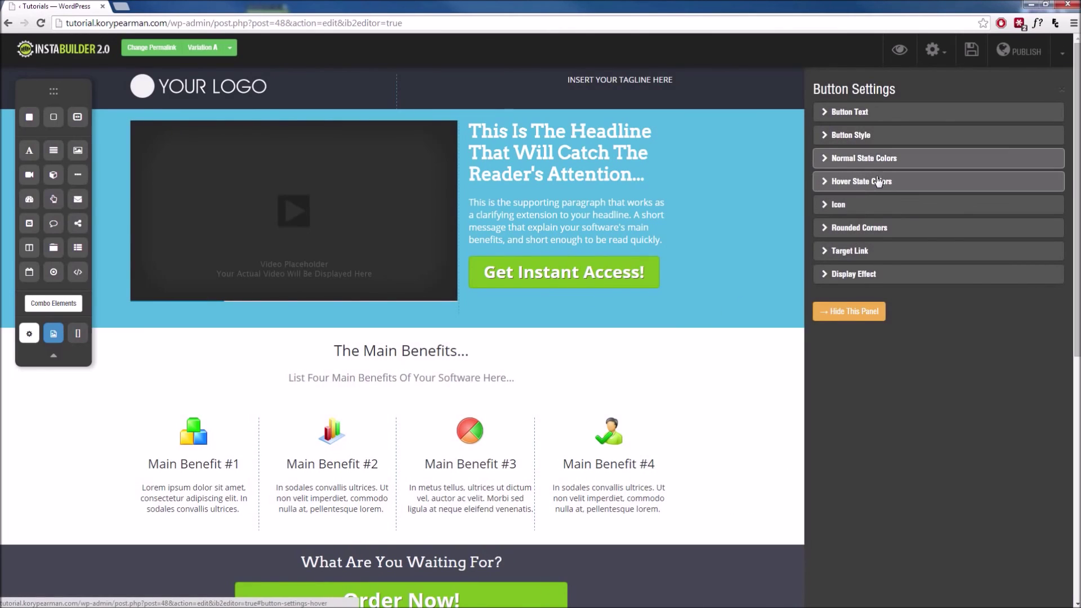
left_click(888, 160)
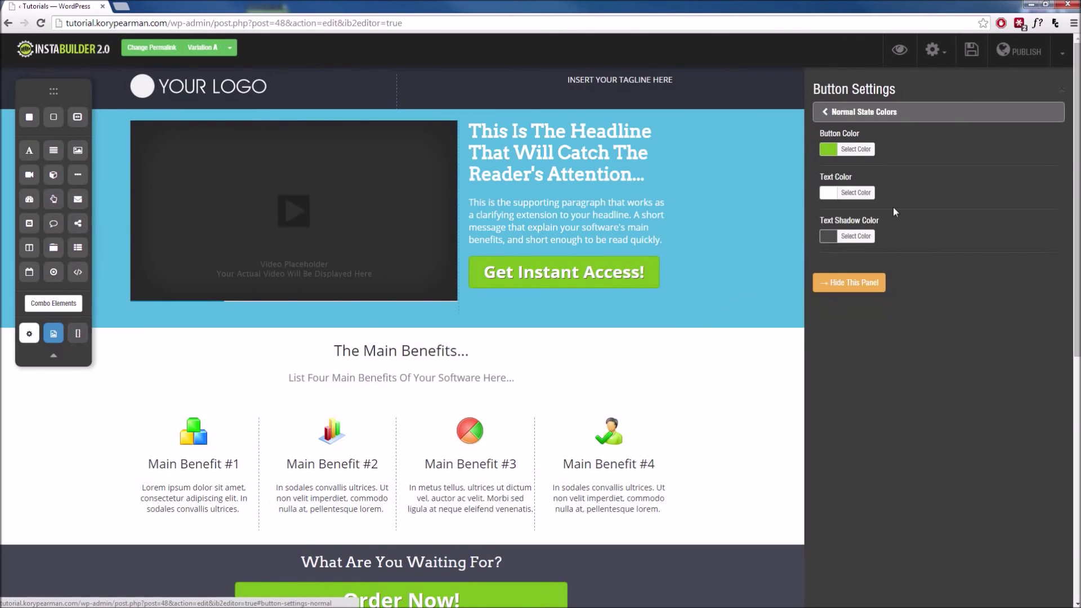
left_click(828, 151)
left_click(843, 201)
mouse_move(843, 201)
left_mouse_down()
mouse_move(828, 175)
mouse_move(887, 181)
mouse_move(825, 246)
left_mouse_up()
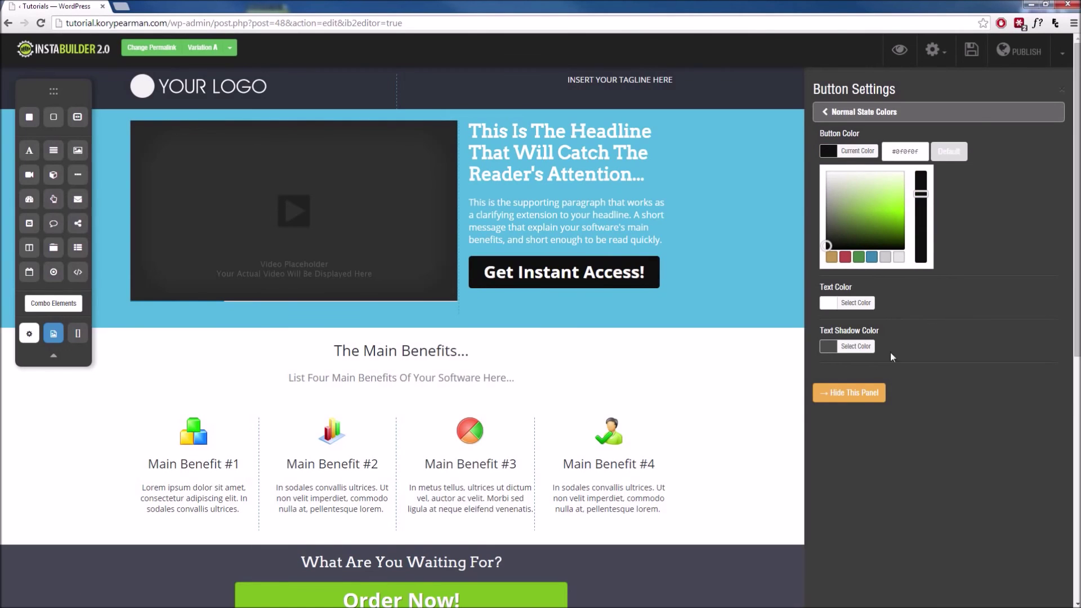
left_click(859, 393)
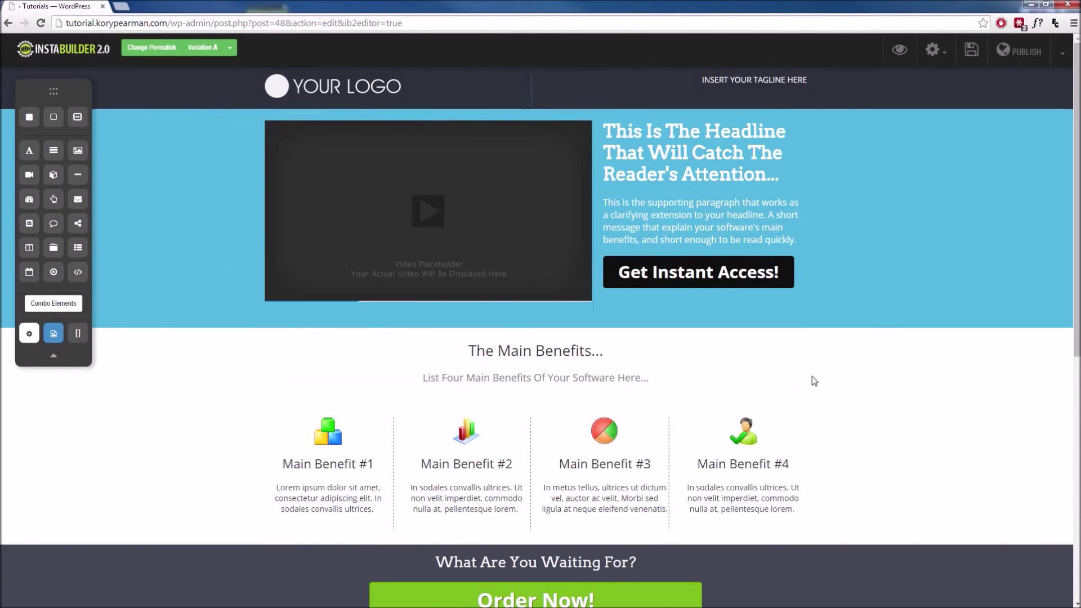